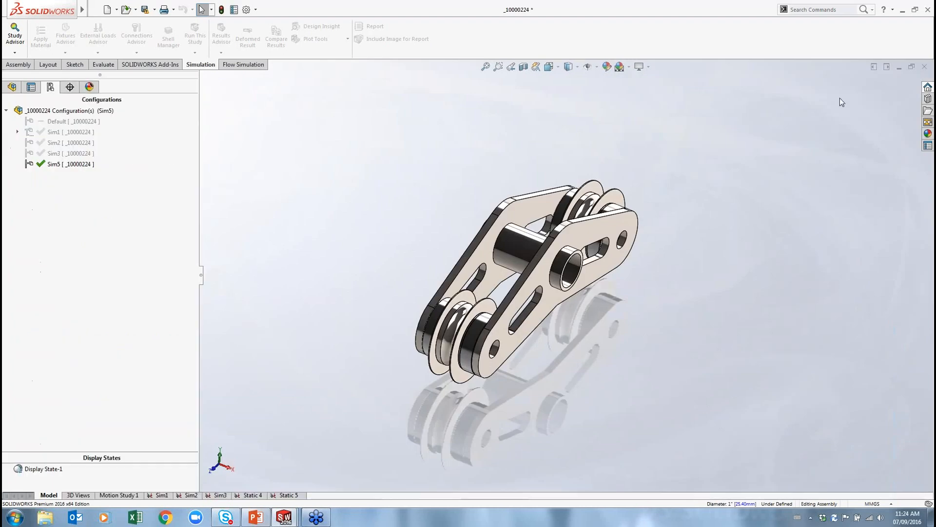
Open the Static 5 study and inspect the assembly and the study's setup.
middle_drag(612, 277, 468, 273)
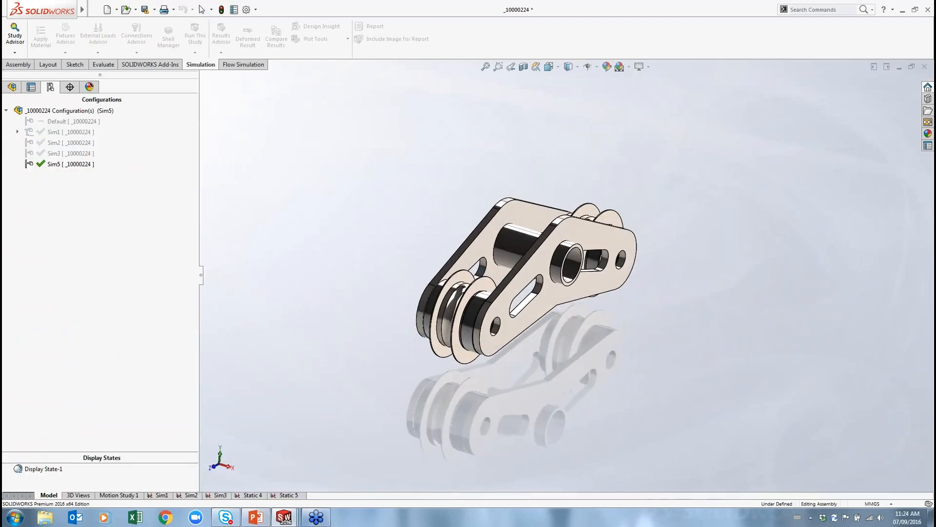
scroll(522, 262, down, 2)
scroll(521, 263, down, 2)
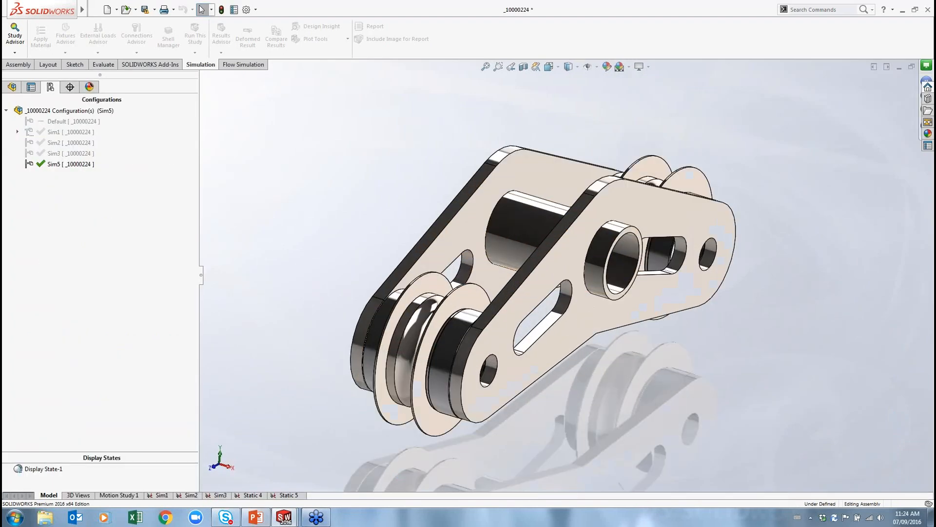
click(289, 495)
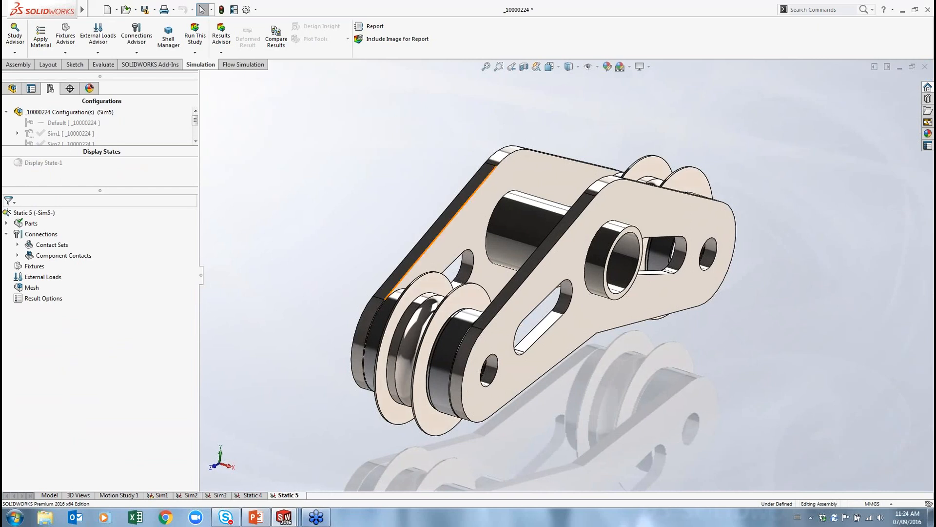
middle_drag(483, 273, 510, 276)
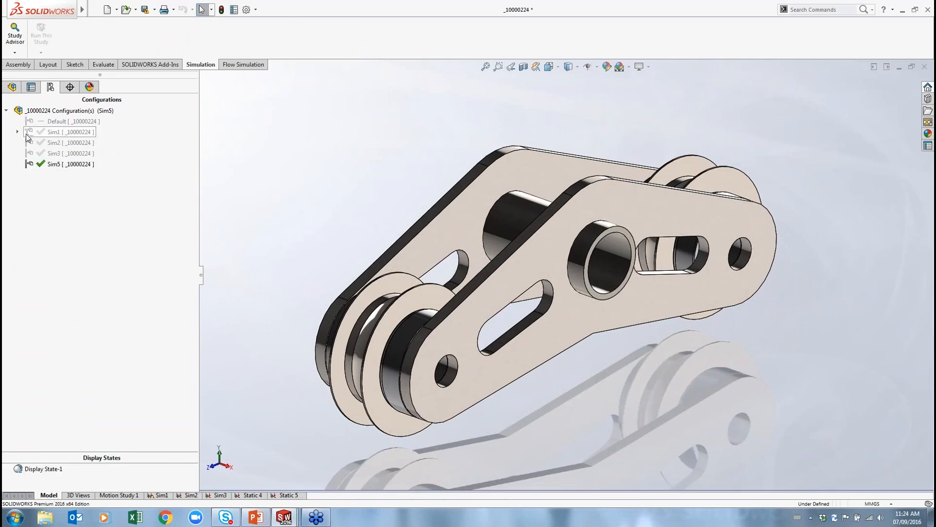
Activate the Sim1 configuration and display the assembly in its exploded view ExplView1.
click(57, 143)
right_click(57, 146)
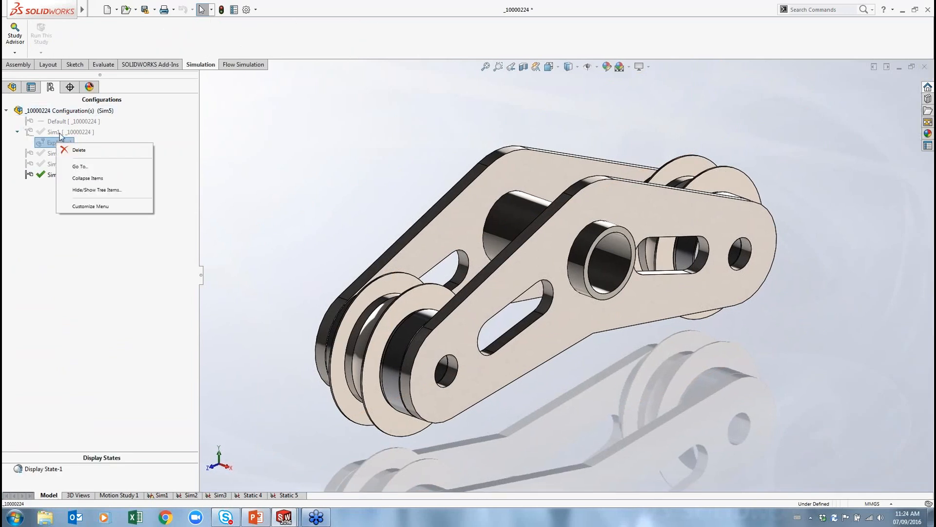
click(83, 176)
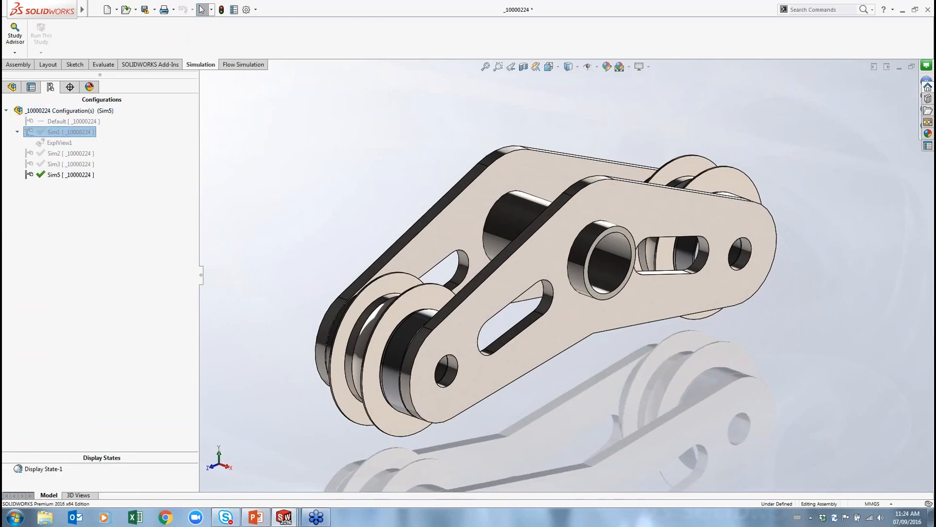
double_click(57, 147)
scroll(539, 305, up, 5)
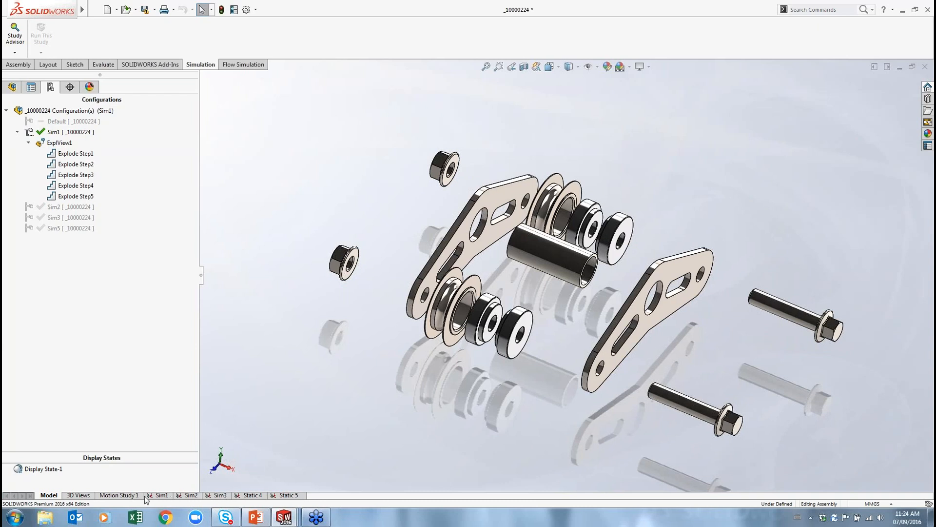
Review the setup of the Sim3 and Sim2 studies, examining which components the Sim2 contact sets connect.
click(218, 495)
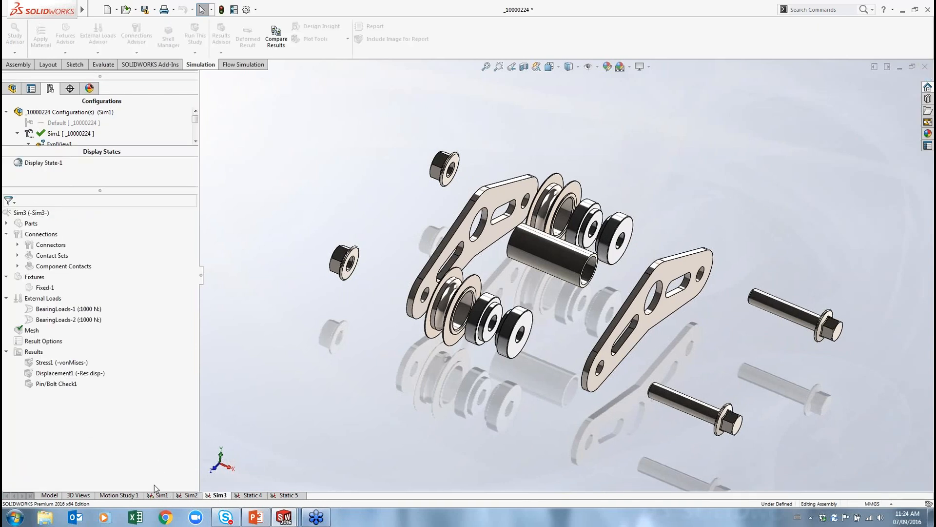
click(191, 495)
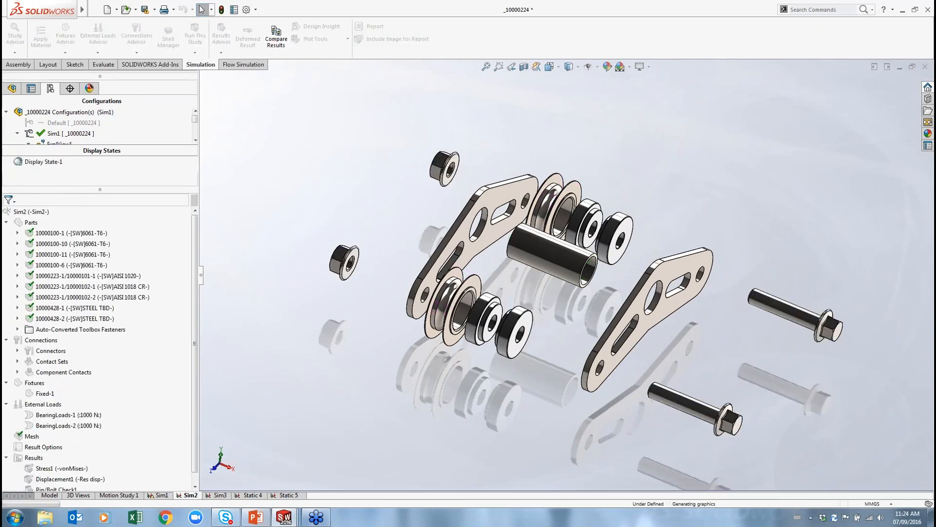
click(17, 361)
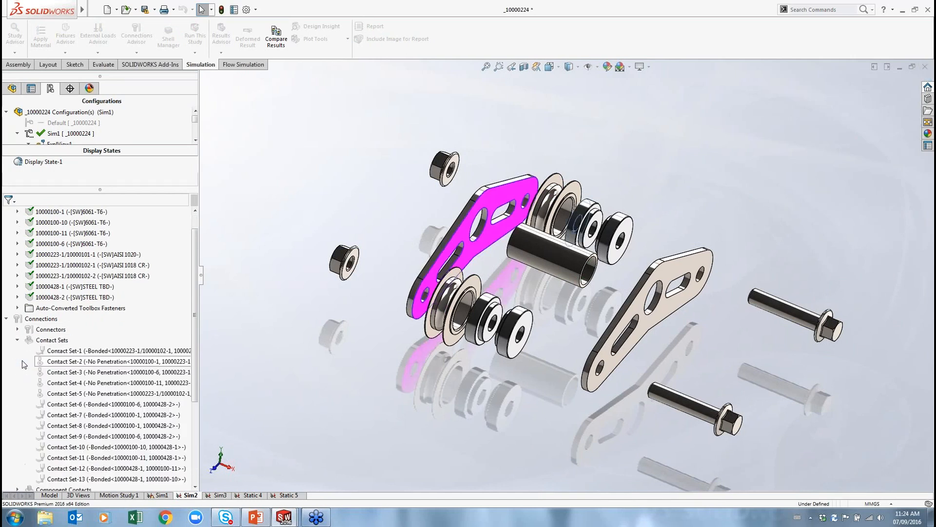
drag(201, 275, 267, 288)
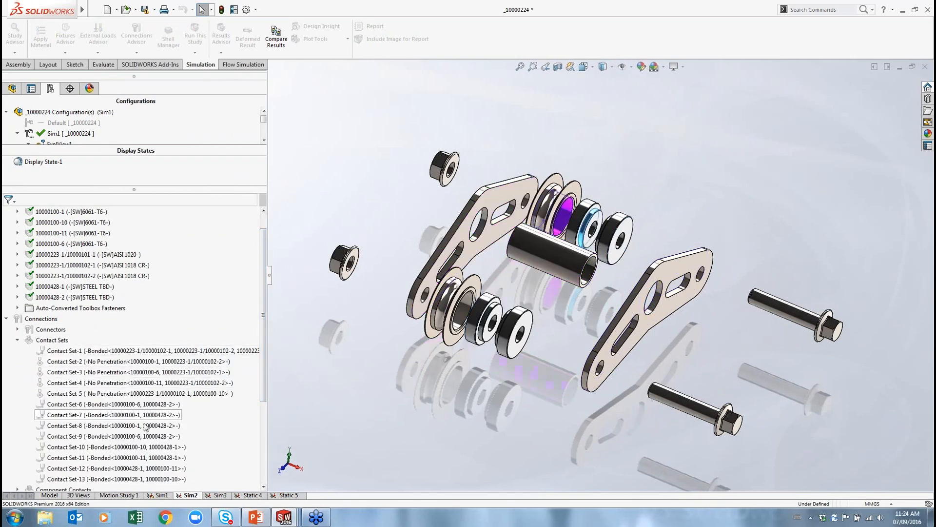
drag(264, 372, 238, 354)
click(17, 351)
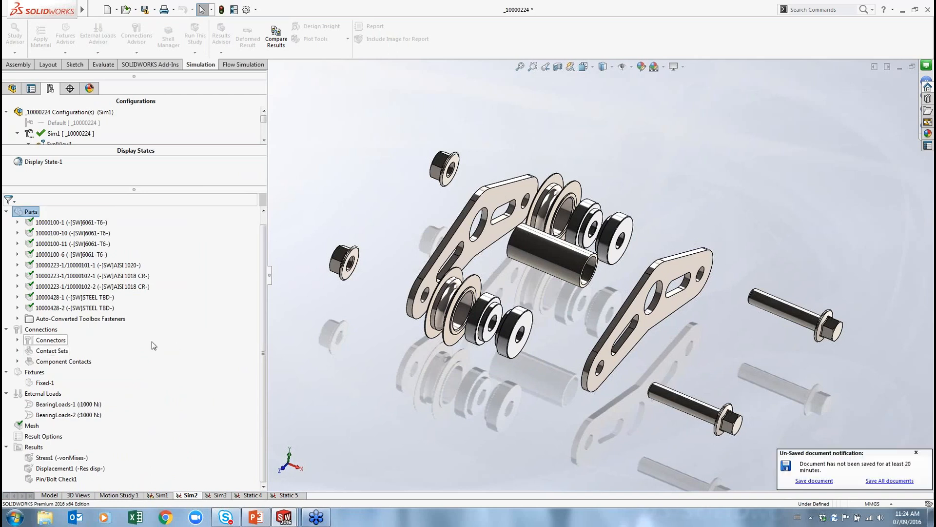
drag(267, 279, 164, 337)
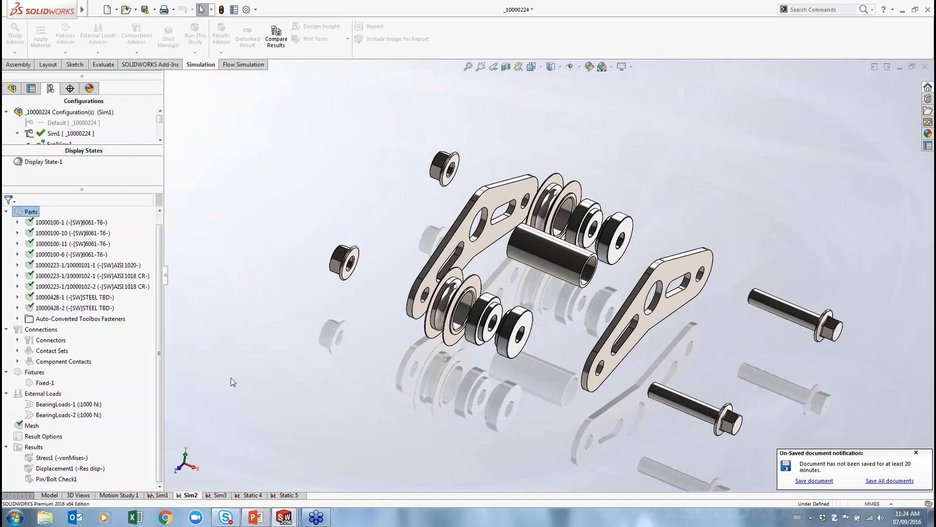
Open the Static 5 study and activate its Sim5 configuration.
click(295, 496)
right_click(21, 214)
click(58, 218)
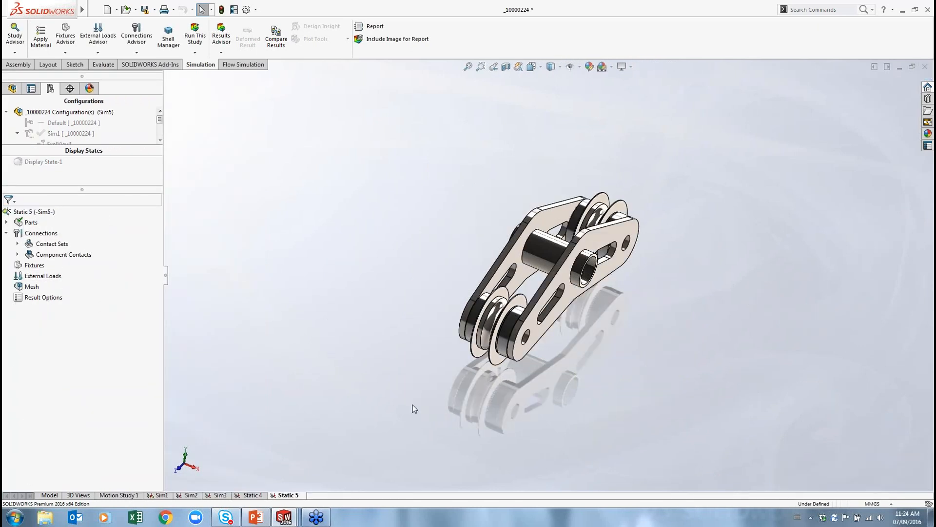
scroll(632, 322, down, 5)
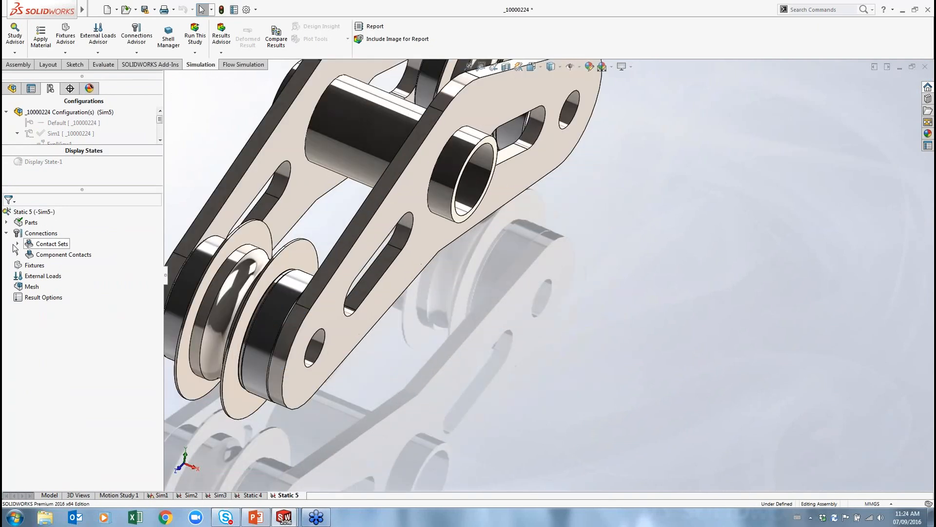
Create a new static study named Static 6 and fit the assembly in view.
click(14, 39)
click(30, 76)
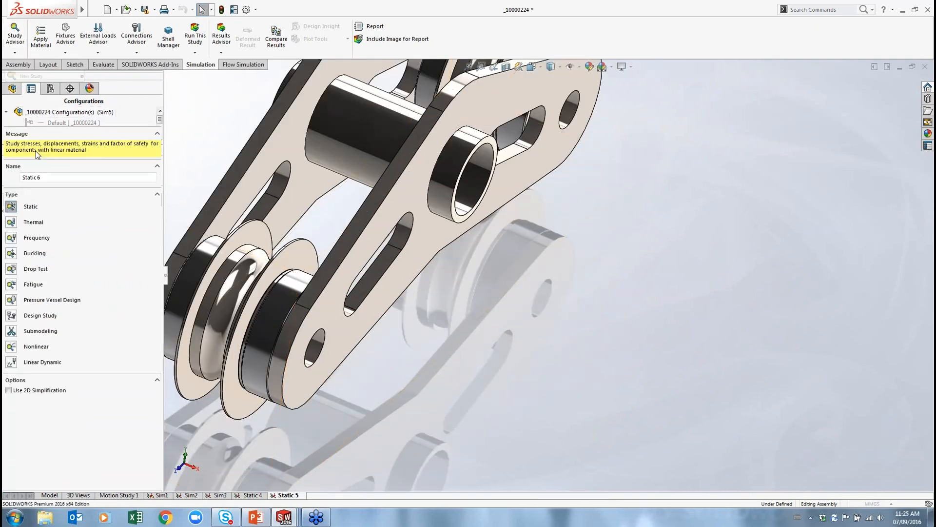
key(Return)
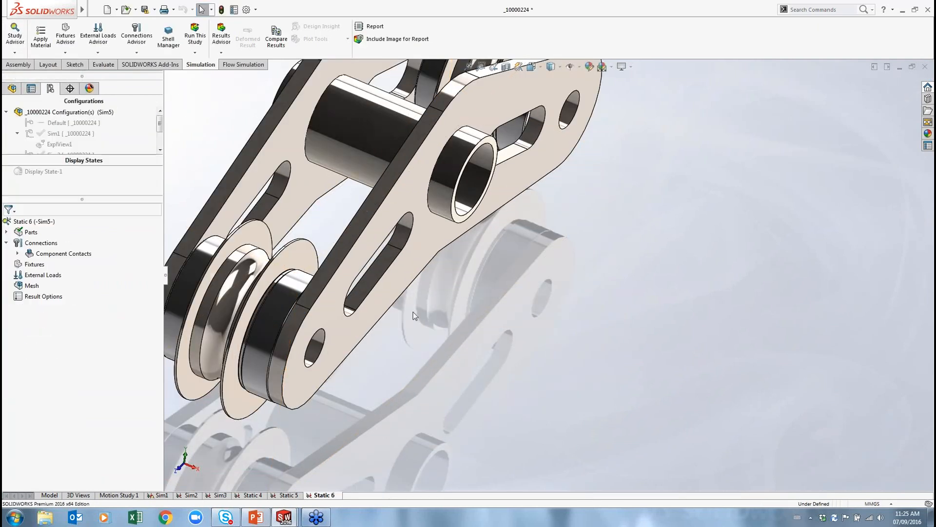
key(f)
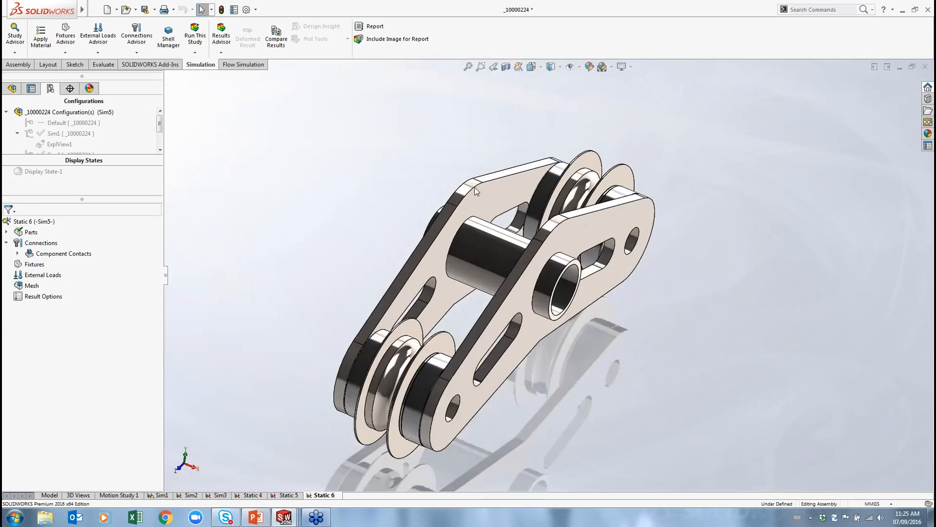
Start a contact set definition in the Static 6 study with contact sets found automatically.
right_click(39, 242)
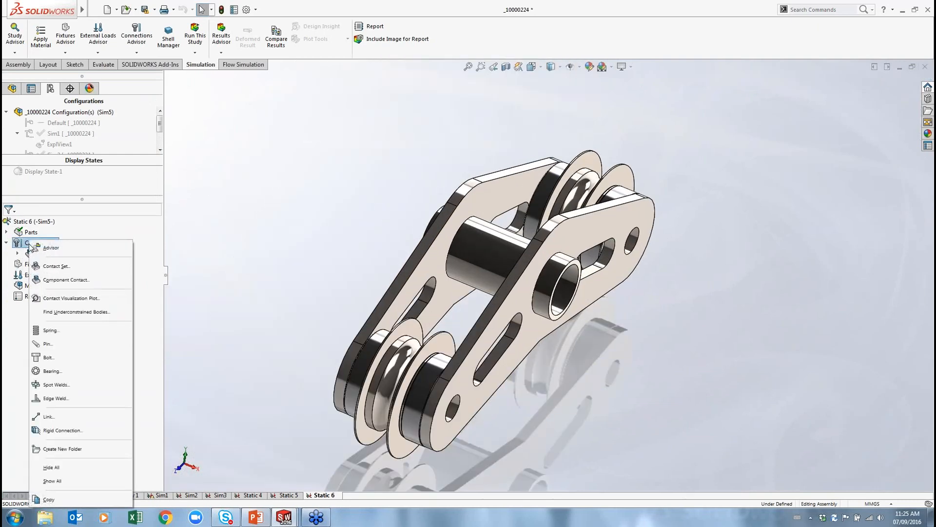
click(55, 266)
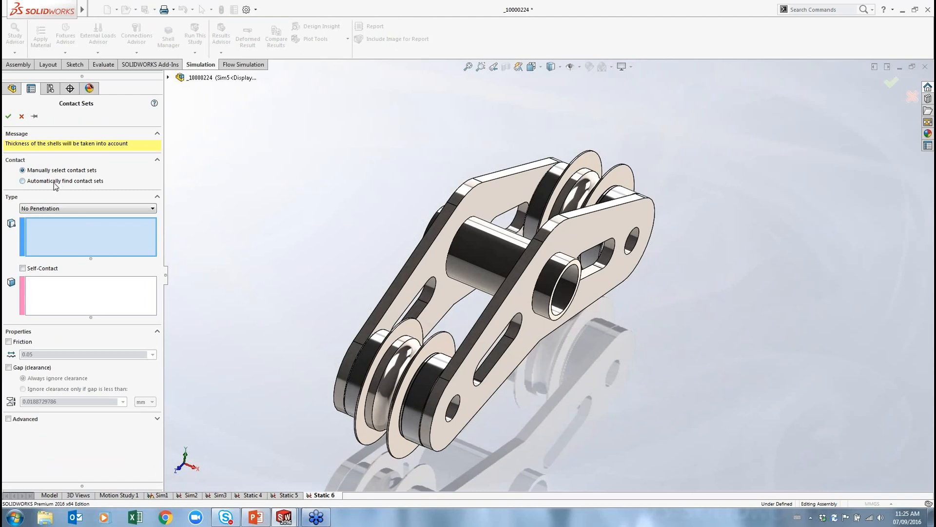
click(55, 181)
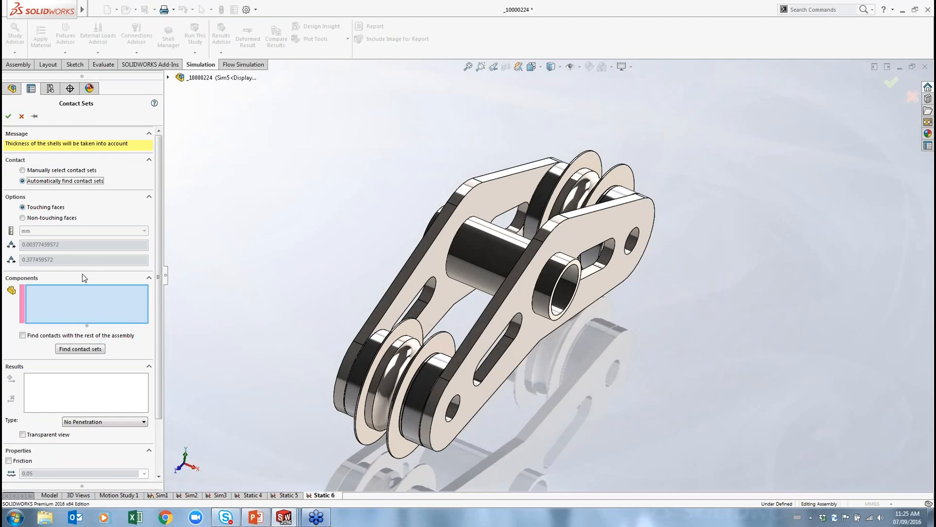
Examine the distance range offered for non-touching faces, and set the contact search back to touching faces.
click(53, 217)
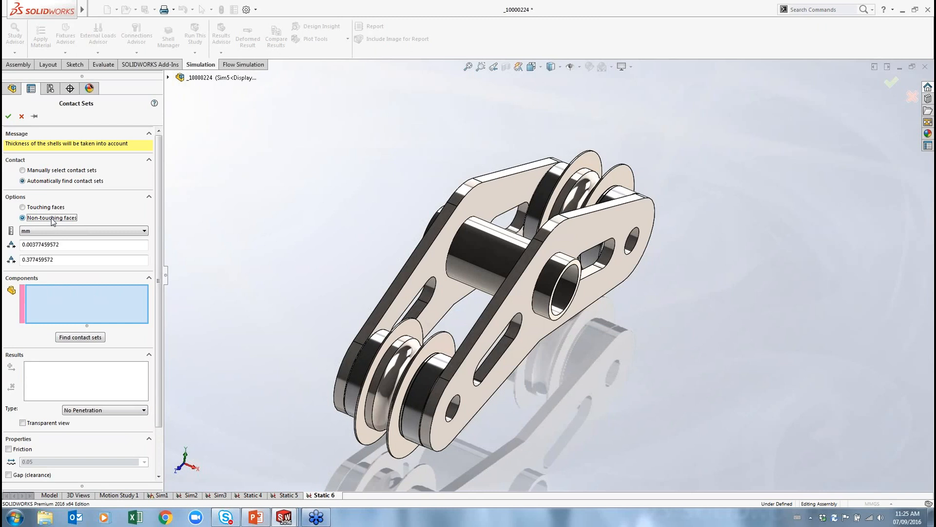
click(69, 246)
key(Tab)
key(shift+Tab)
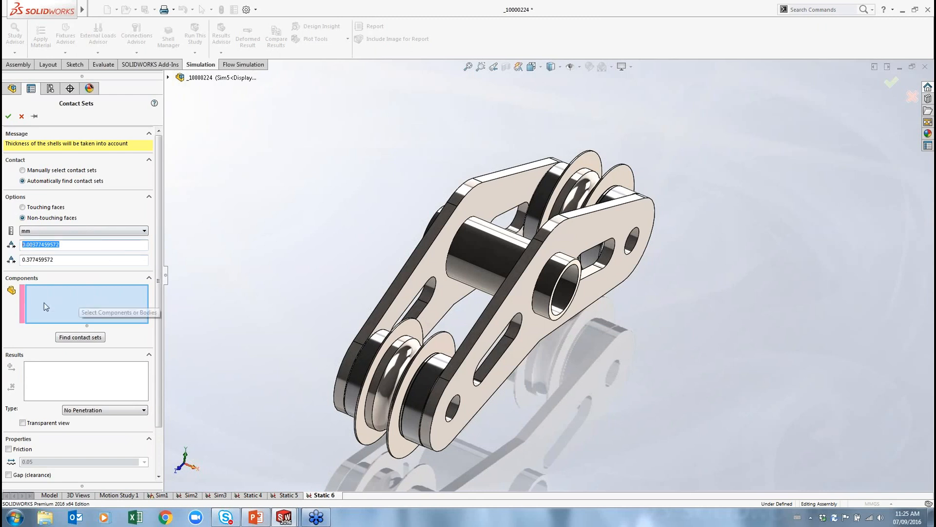
middle_drag(456, 328, 456, 298)
click(46, 206)
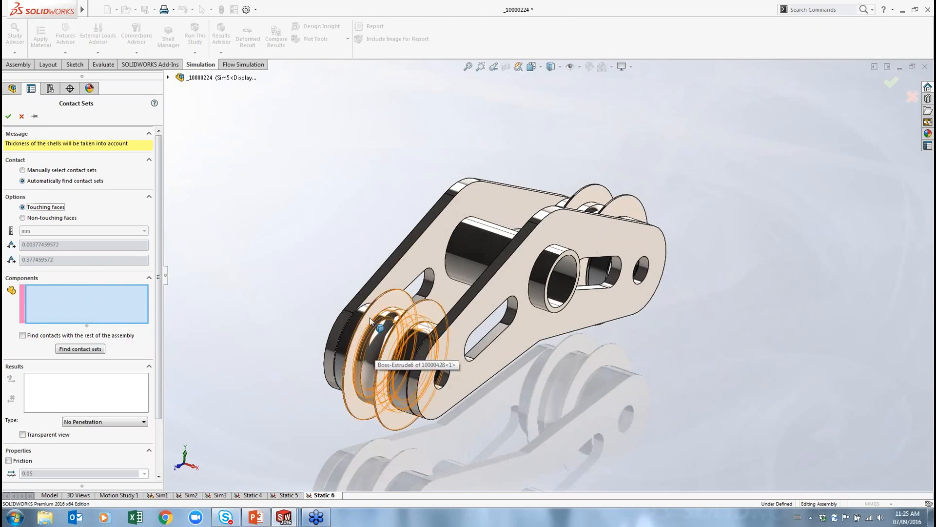
Find the touching-face contact sets for the whole _10000224 assembly.
click(200, 78)
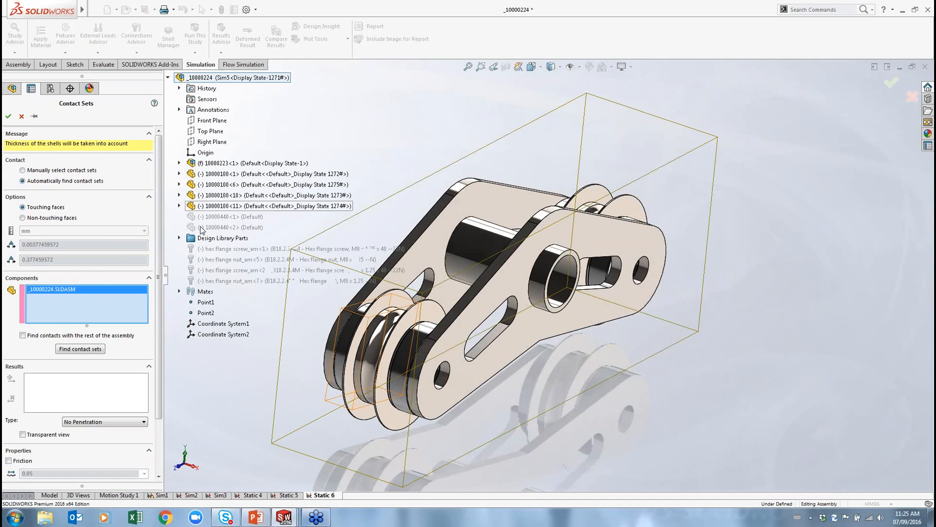
click(80, 348)
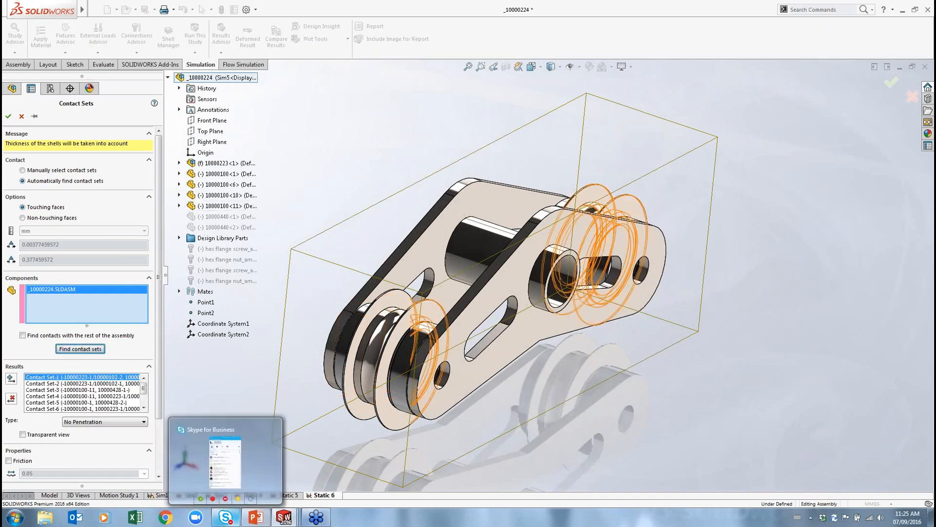
drag(156, 282, 183, 282)
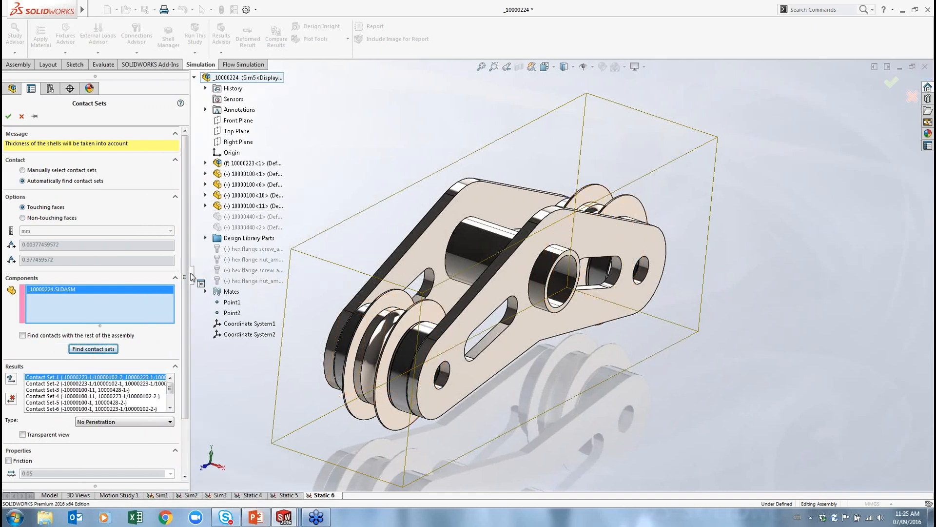
click(195, 78)
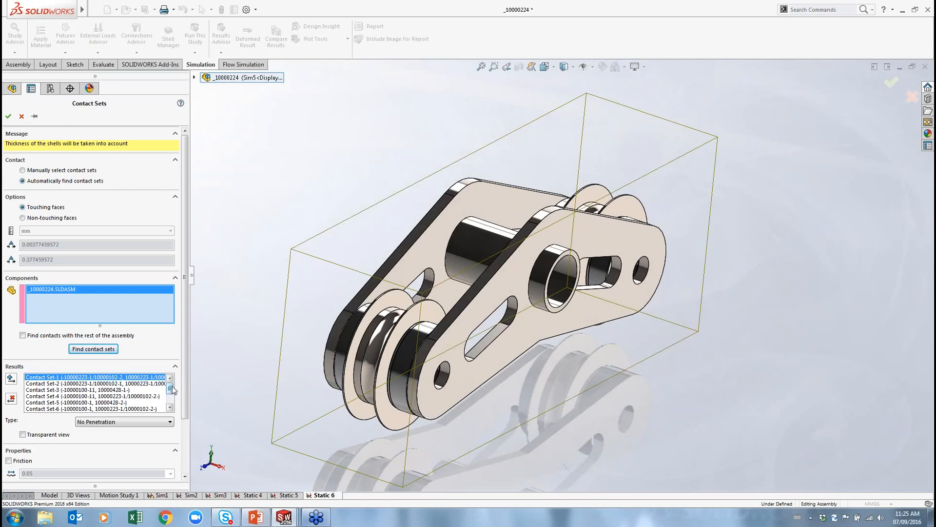
Examine which faces Contact Set-1 and Contact Set-2 involve among the found contact sets.
scroll(171, 393, down, 2)
scroll(166, 390, up, 2)
click(146, 377)
ctrl+middle_drag(412, 396, 507, 362)
click(68, 383)
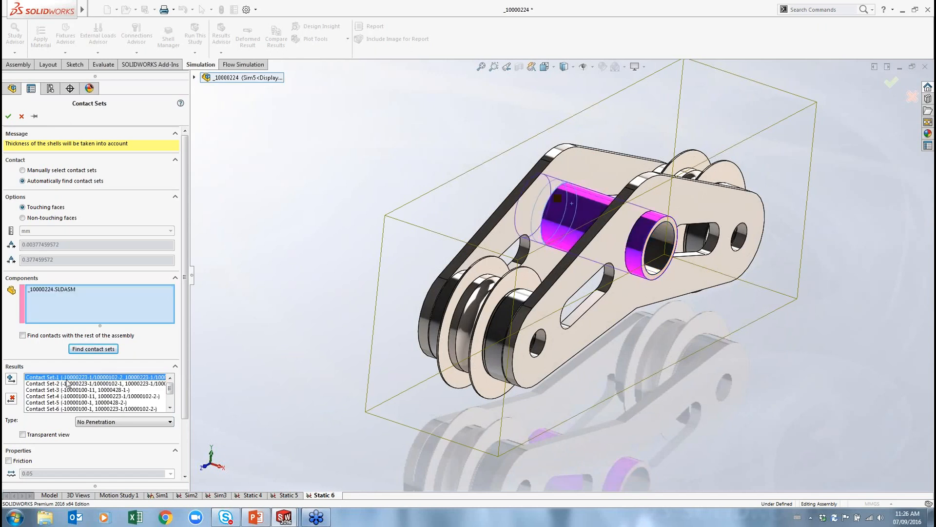
click(78, 384)
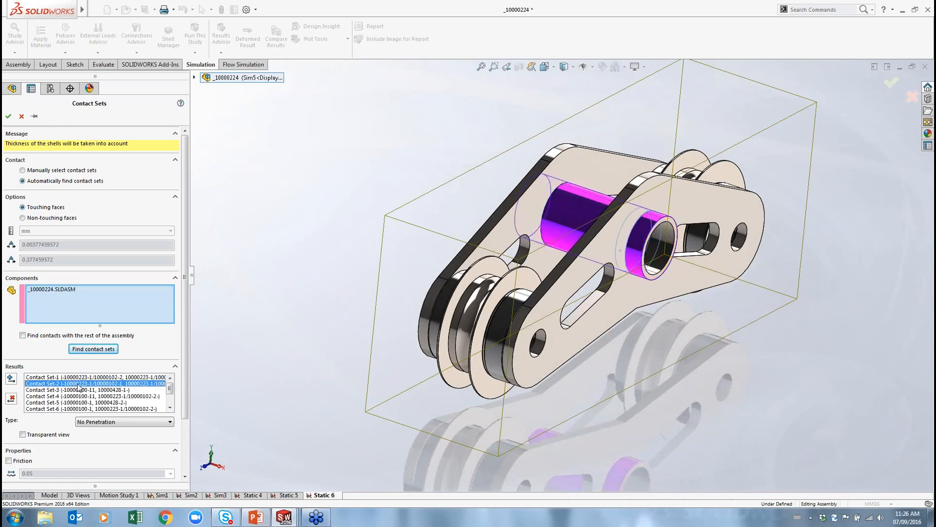
Create Contact Set-1 and Contact Set-2, between the side plates and the central tube, as bonded contacts.
click(79, 377)
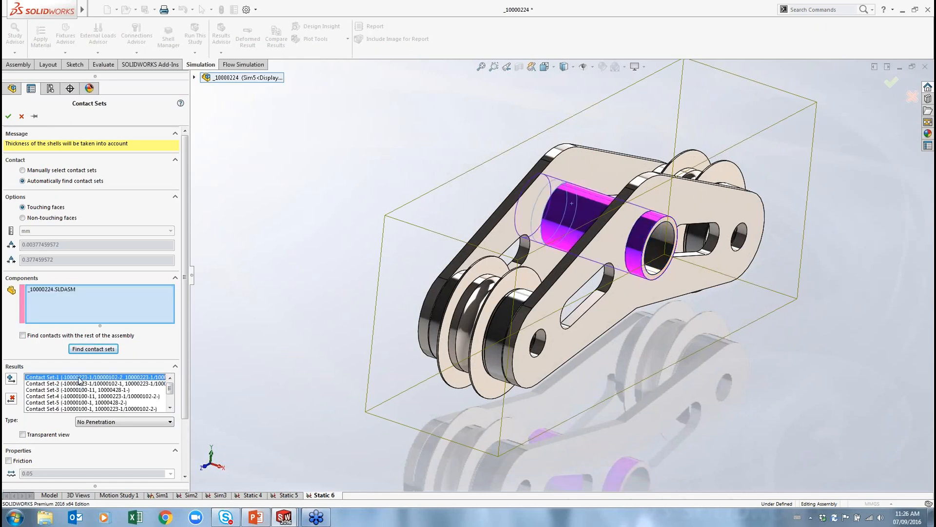
scroll(591, 202, up, 3)
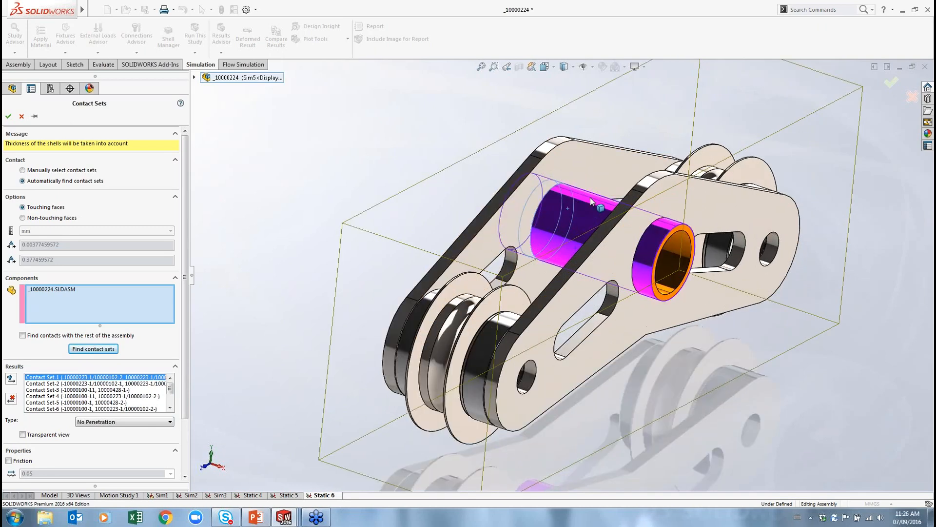
scroll(566, 276, up, 3)
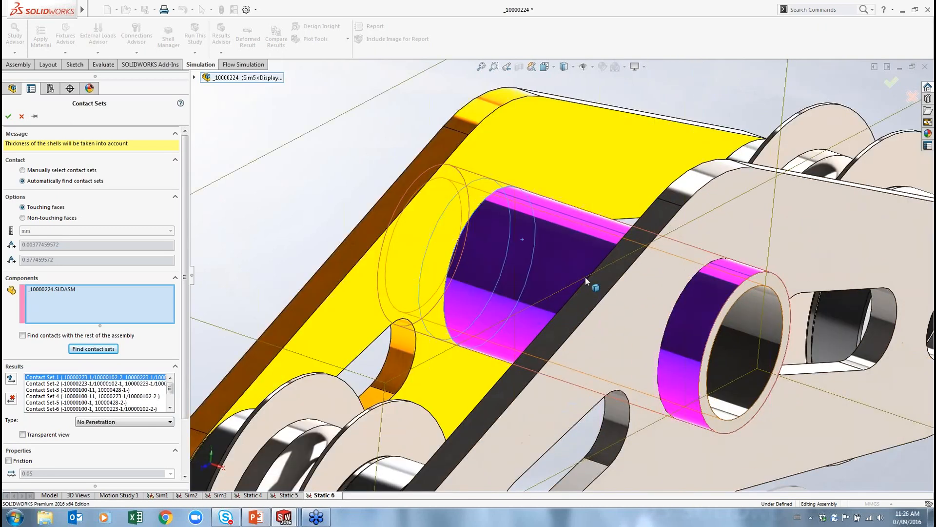
scroll(585, 277, down, 1)
scroll(587, 277, down, 3)
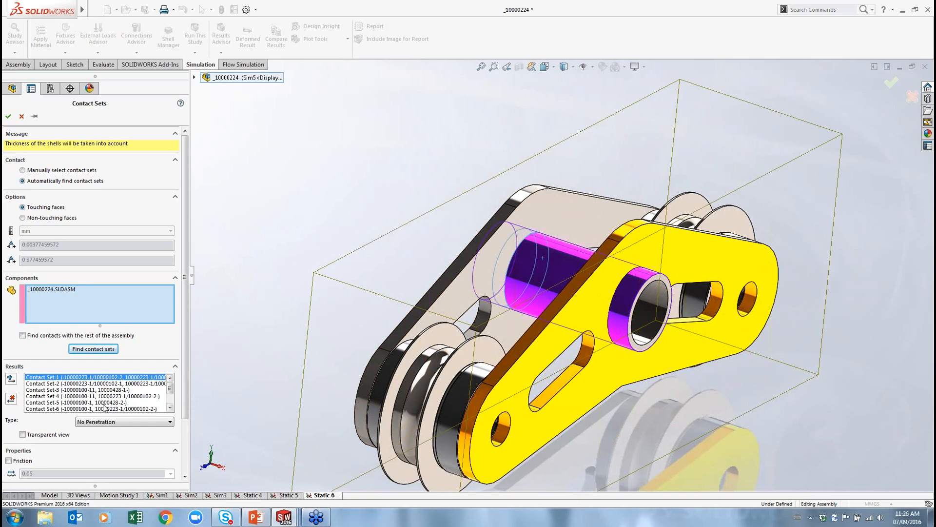
shift+click(96, 383)
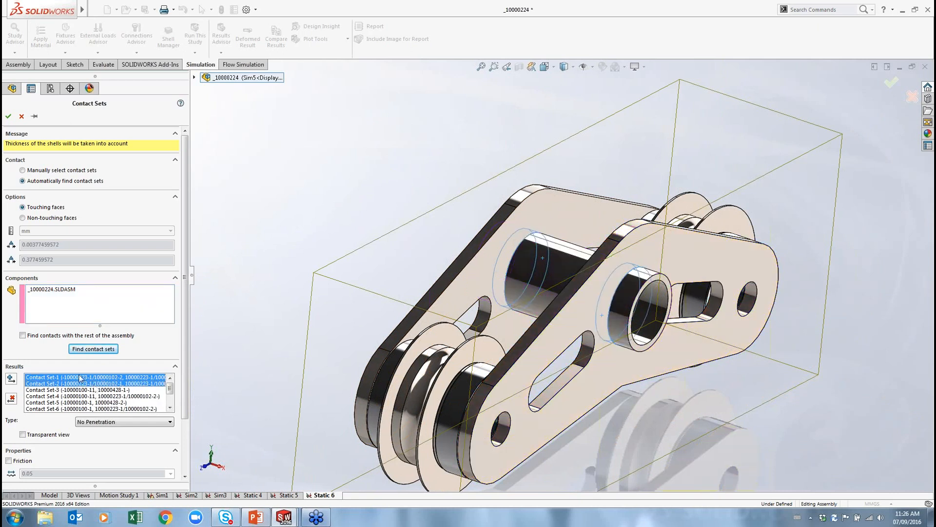
click(139, 420)
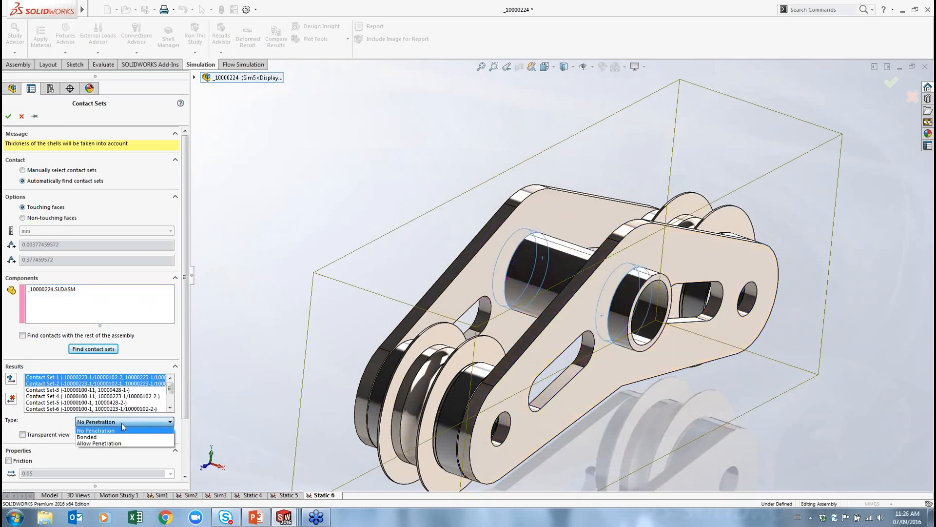
click(112, 438)
click(11, 379)
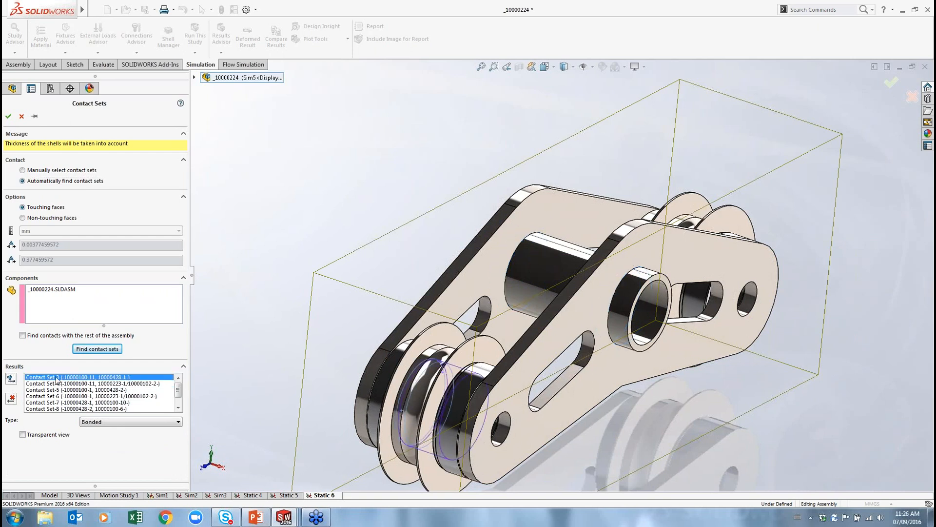
Create Contact Set-3 as a bonded contact and Contact Set-4 as a no penetration contact.
click(12, 379)
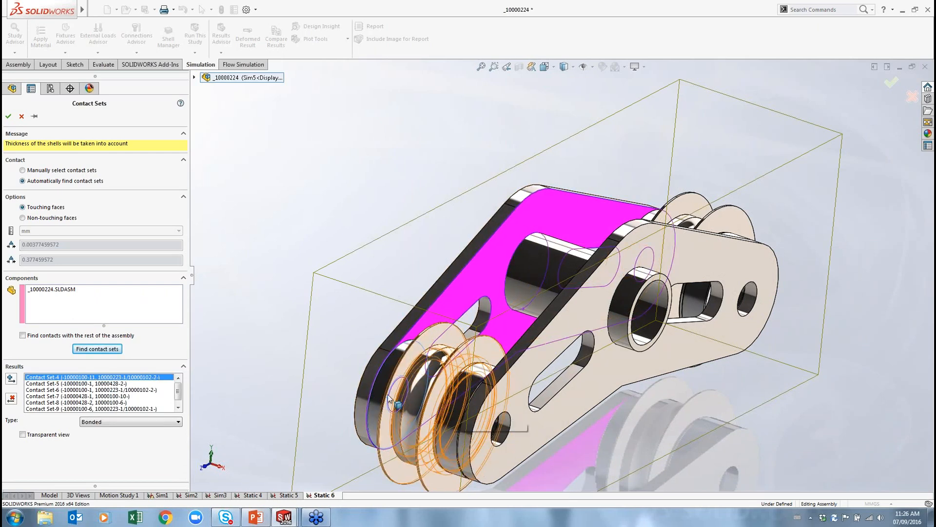
click(131, 422)
click(100, 430)
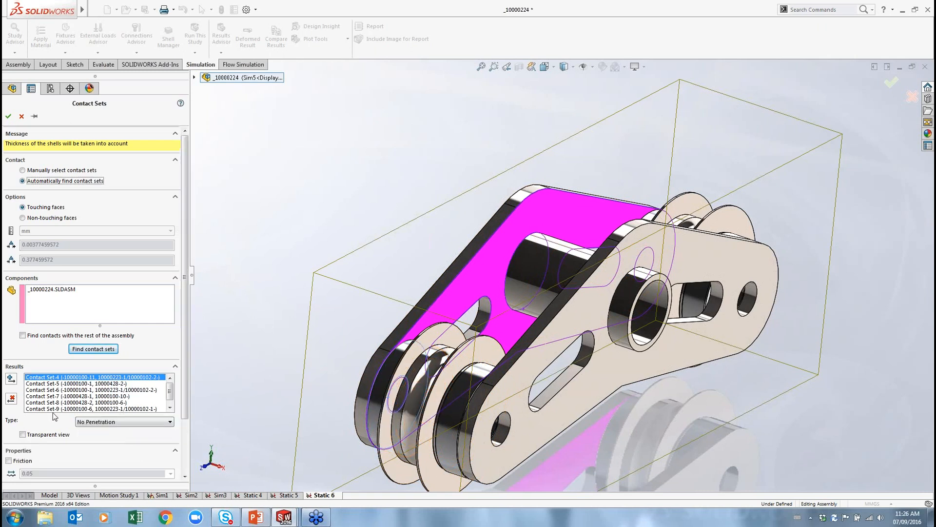
click(11, 379)
Create Contact Set-5 as a bonded contact and Contact Set-6 as a no penetration contact.
click(45, 380)
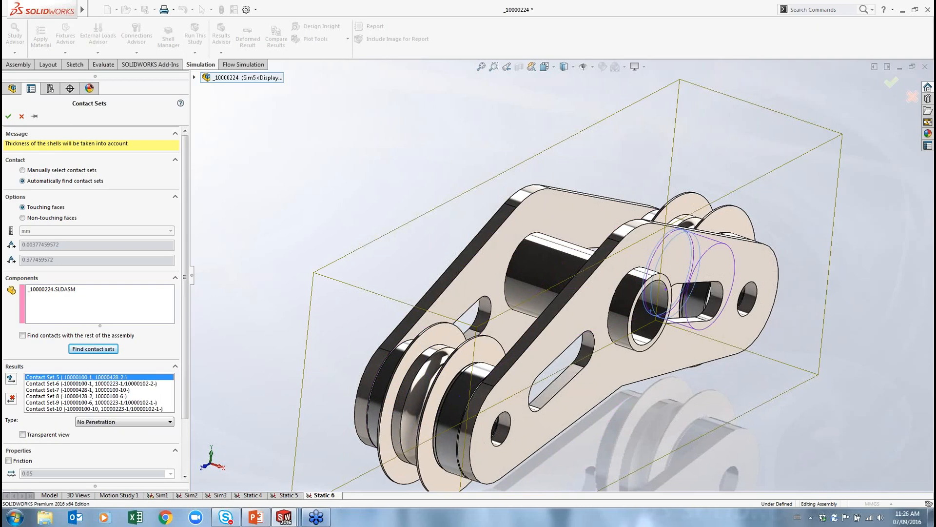
middle_drag(378, 319, 411, 318)
click(125, 421)
click(119, 435)
click(14, 381)
click(126, 422)
click(114, 430)
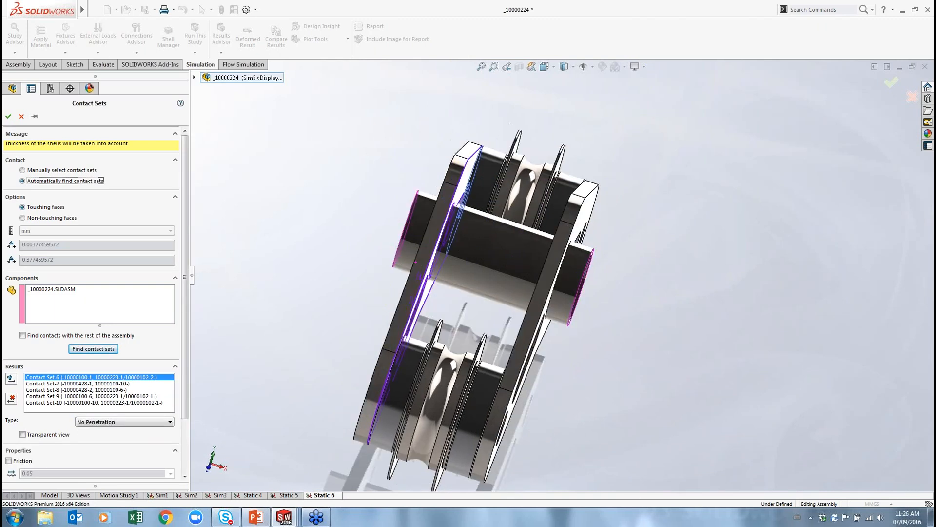
click(11, 379)
Create Contact Set-7 and Contact Set-8 from the found results as bonded contacts.
click(84, 376)
click(95, 423)
click(97, 436)
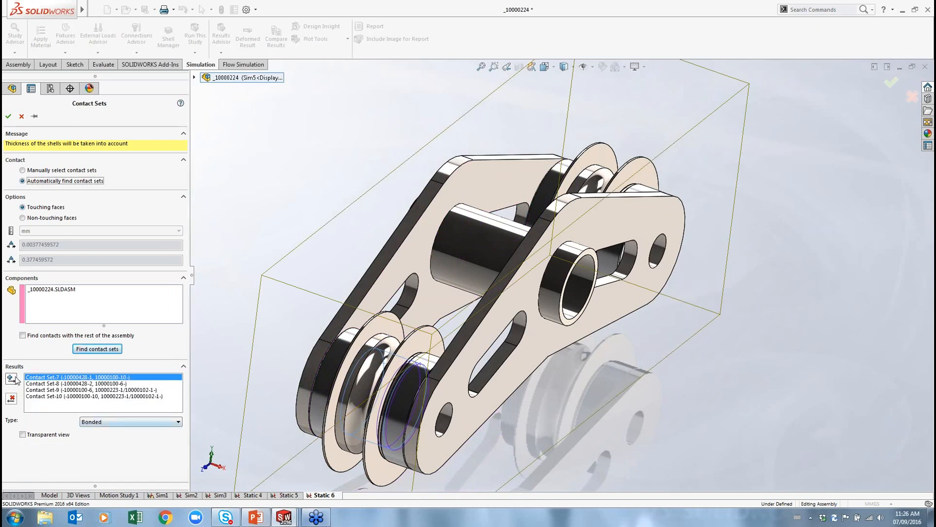
click(10, 379)
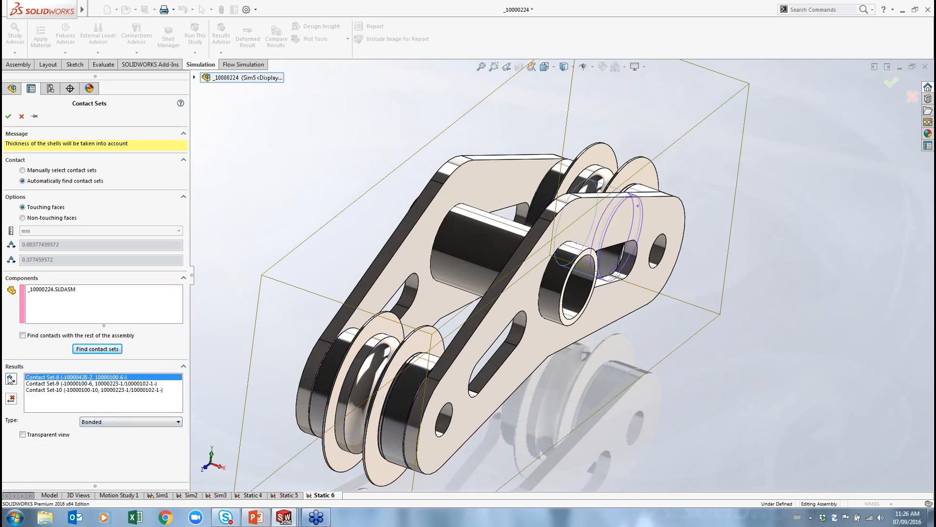
click(11, 378)
Create Contact Set-9 and Contact Set-10 as no penetration contacts, finish the definition and list the study's contact sets.
click(48, 384)
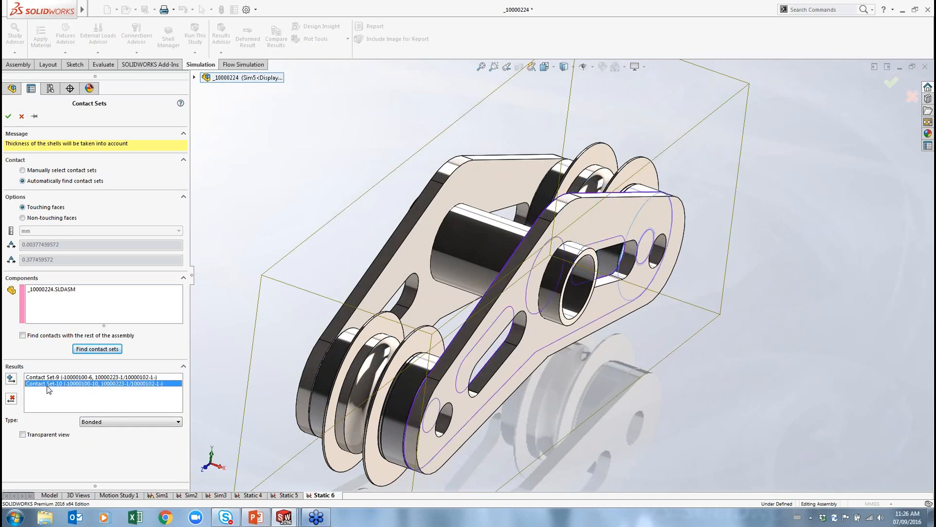
click(46, 378)
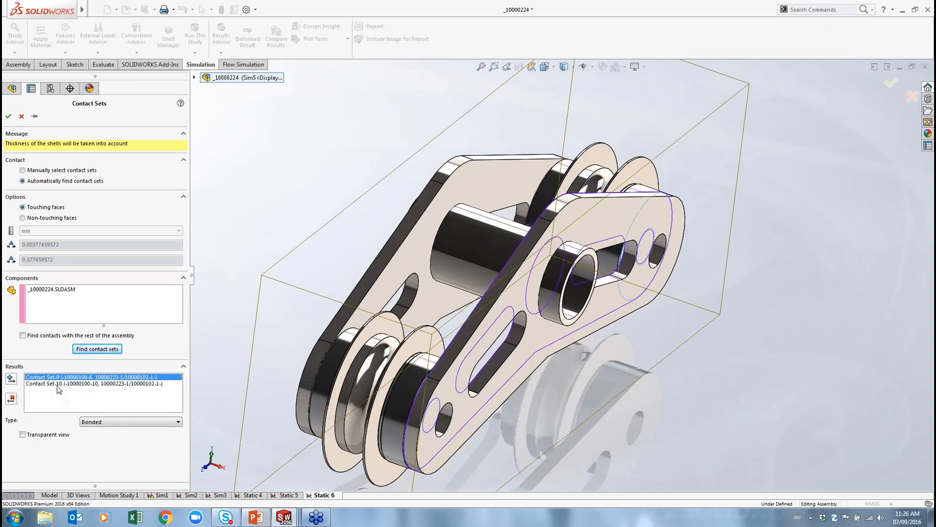
shift+click(58, 384)
click(107, 421)
click(100, 430)
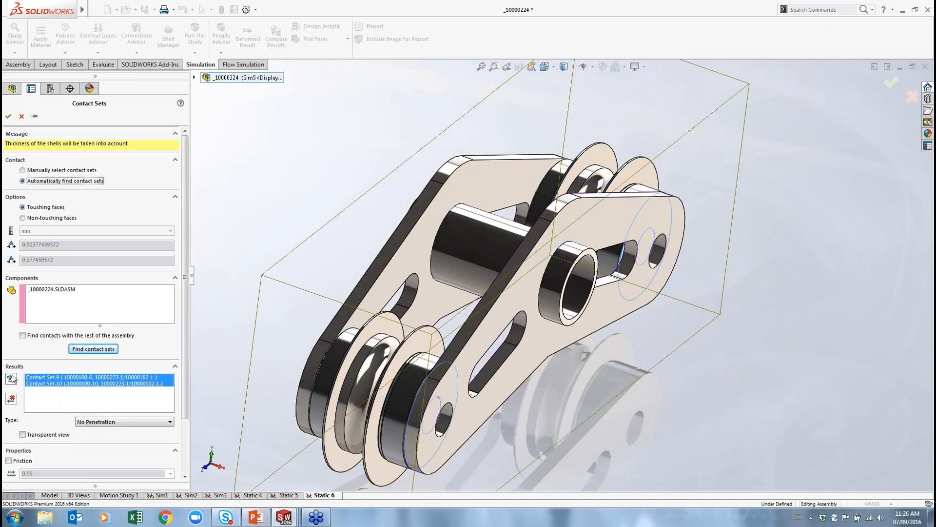
click(11, 379)
click(8, 116)
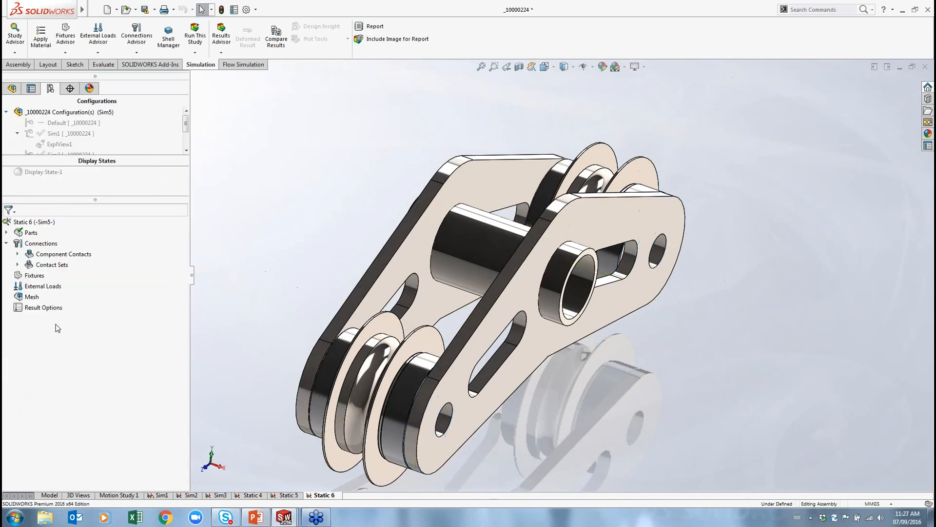
click(17, 265)
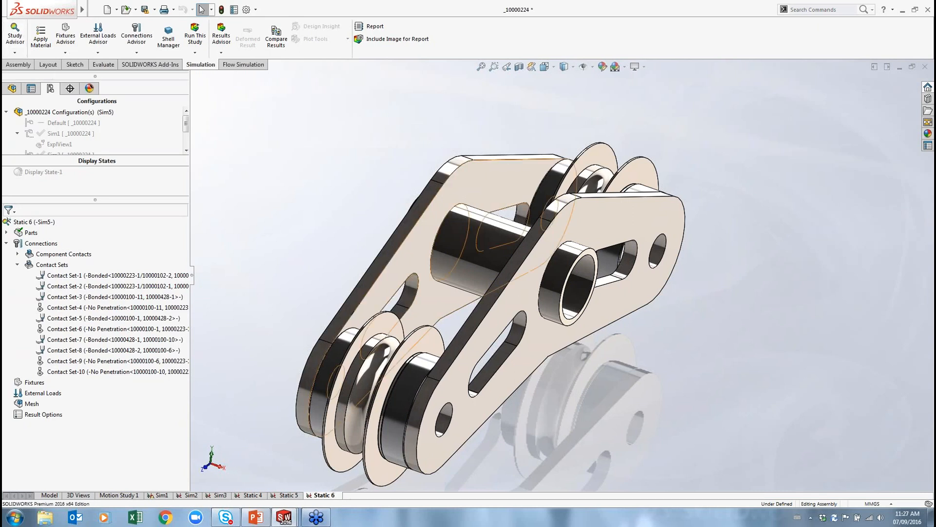
Switch to the Large Assembly Tips presentation in PowerPoint and start the slide show at the Automatic Contact Sets slide.
key(alt+Tab)
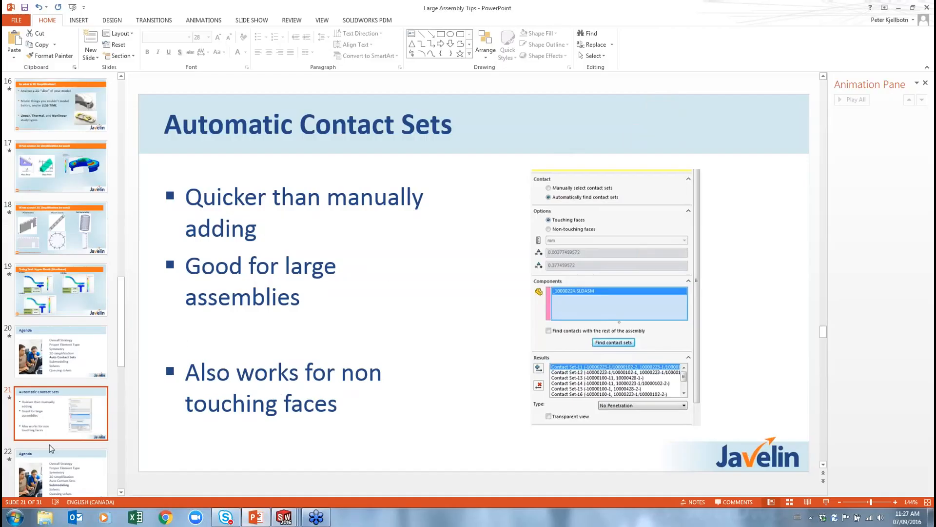
click(827, 504)
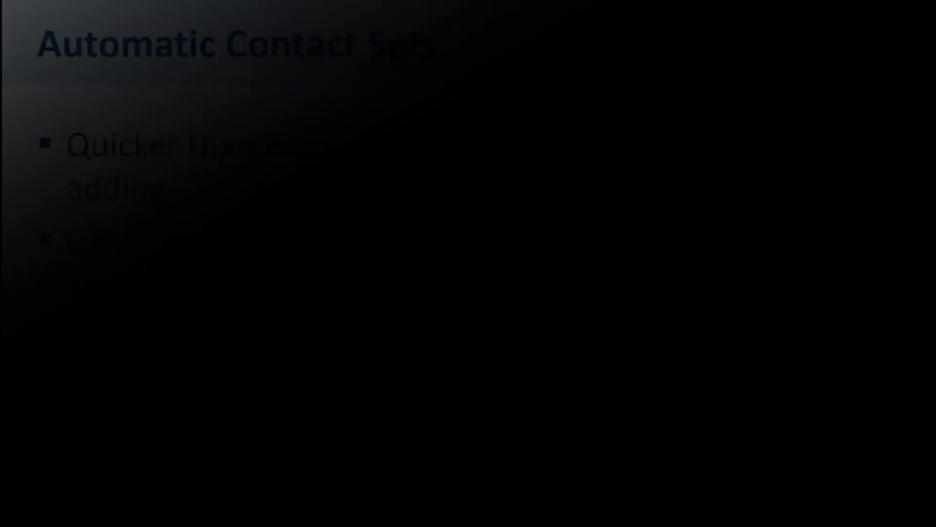
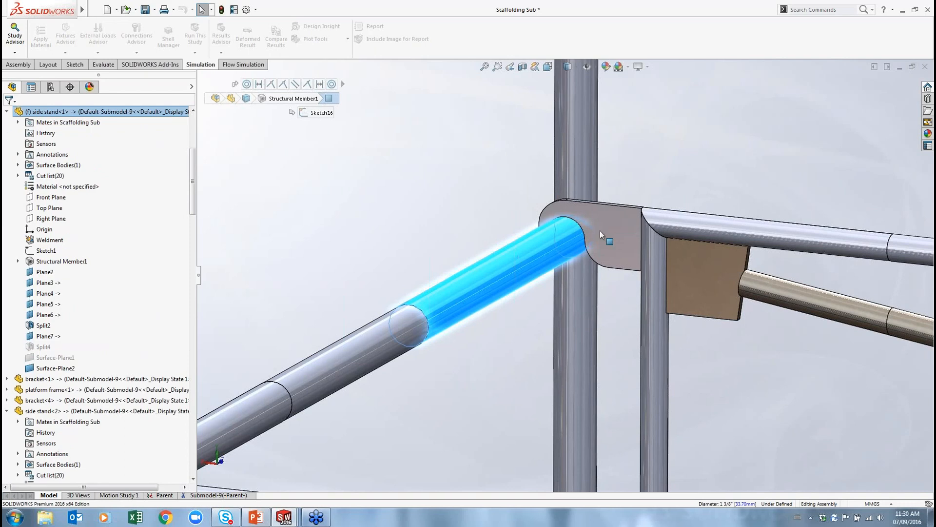
Open the Parent study of the Scaffolding Sub assembly and activate its SOLIDWORKS configuration.
scroll(532, 400, up, 8)
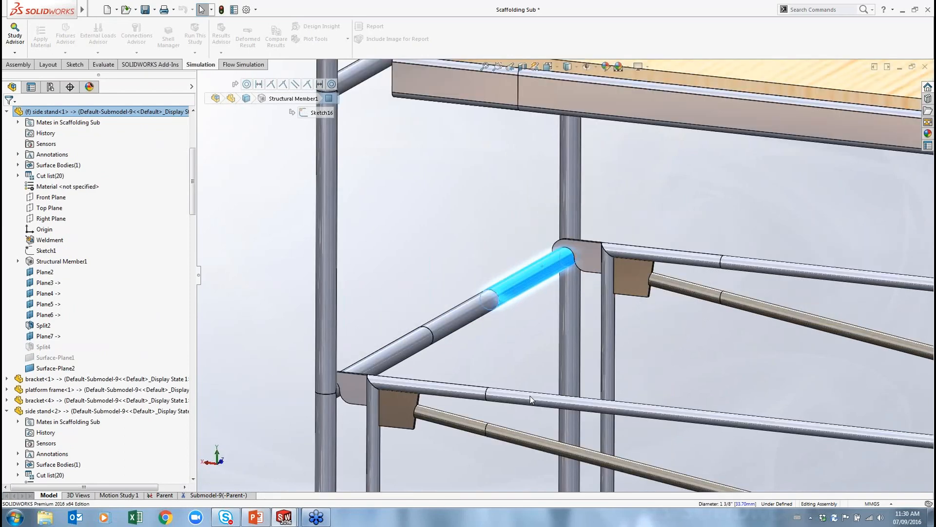
click(163, 495)
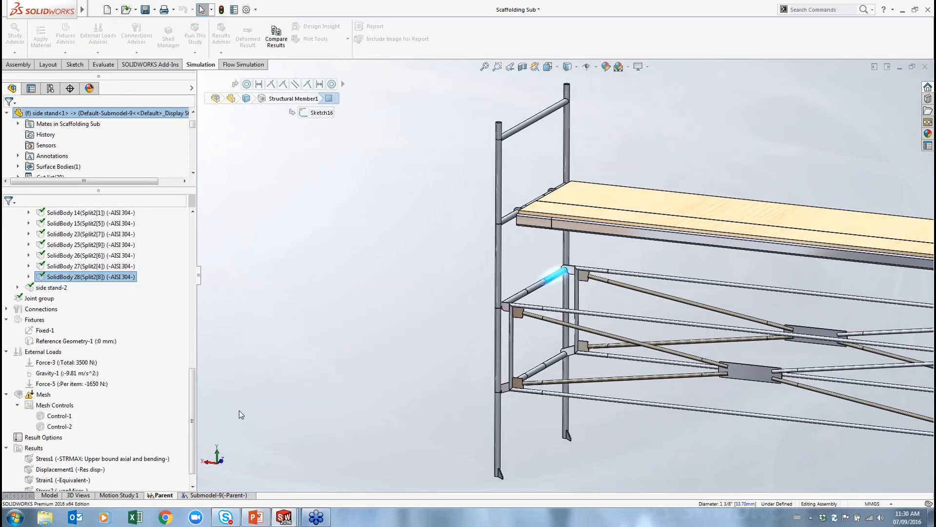
right_click(49, 457)
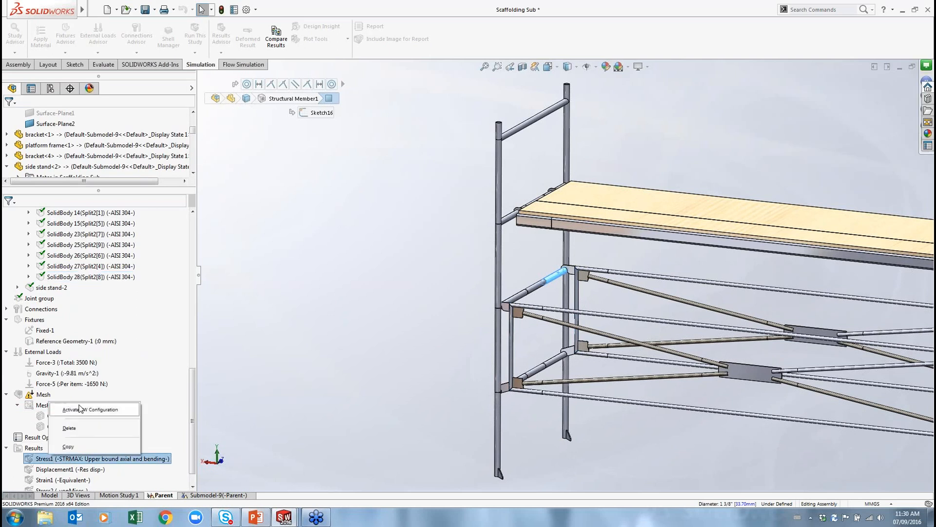
click(78, 410)
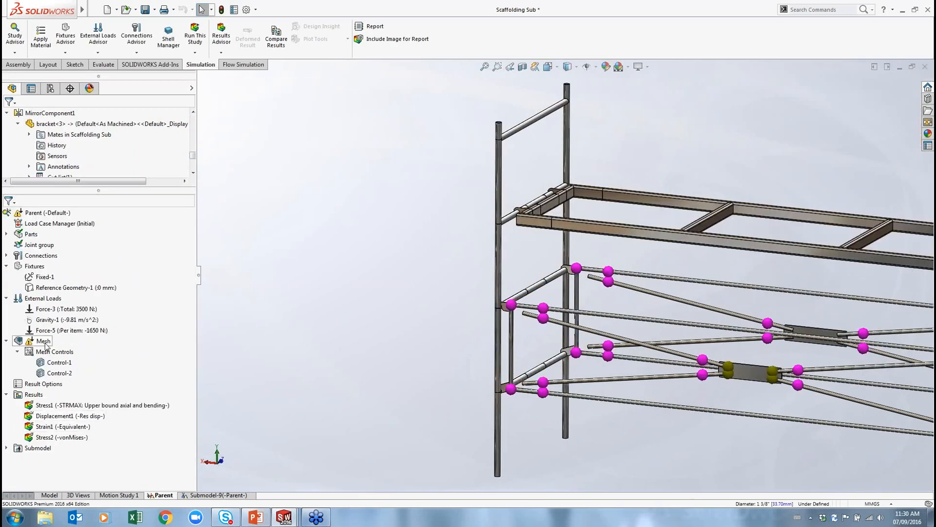
Show the mesh of the Parent study and examine it across the frame, joints and diagonal braces.
right_click(46, 343)
click(90, 294)
click(482, 280)
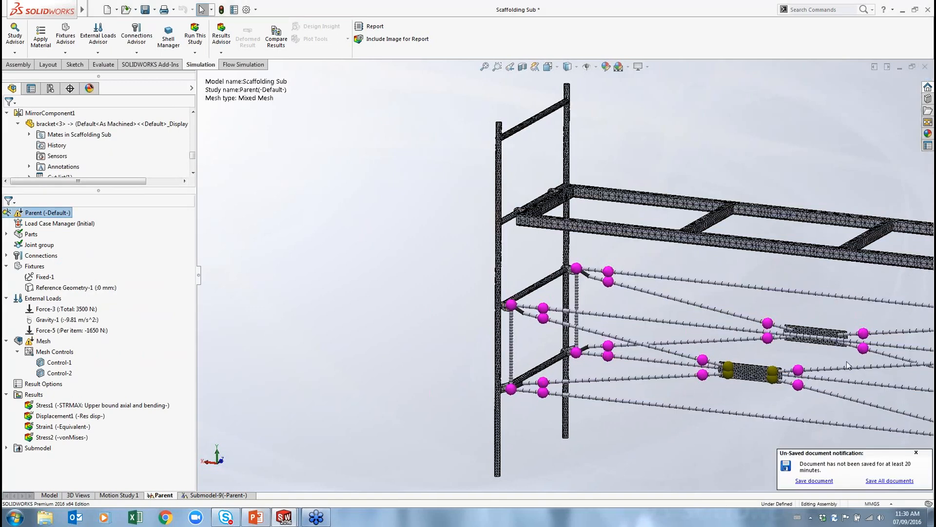
scroll(835, 292, up, 4)
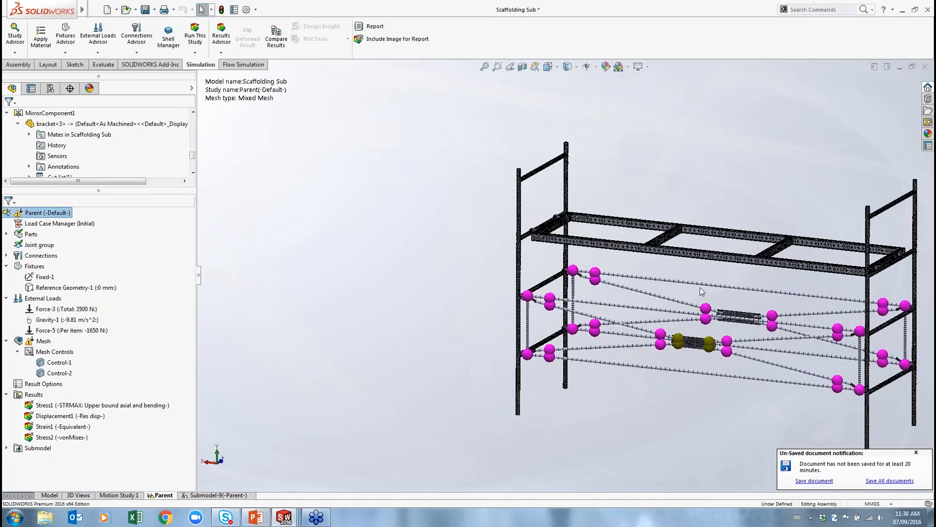
scroll(520, 290, down, 2)
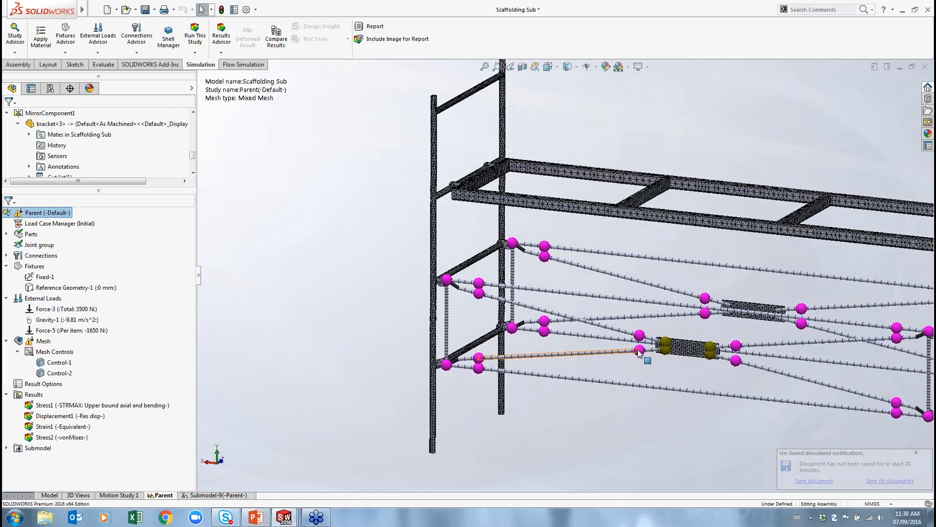
scroll(645, 355, down, 2)
scroll(694, 333, down, 4)
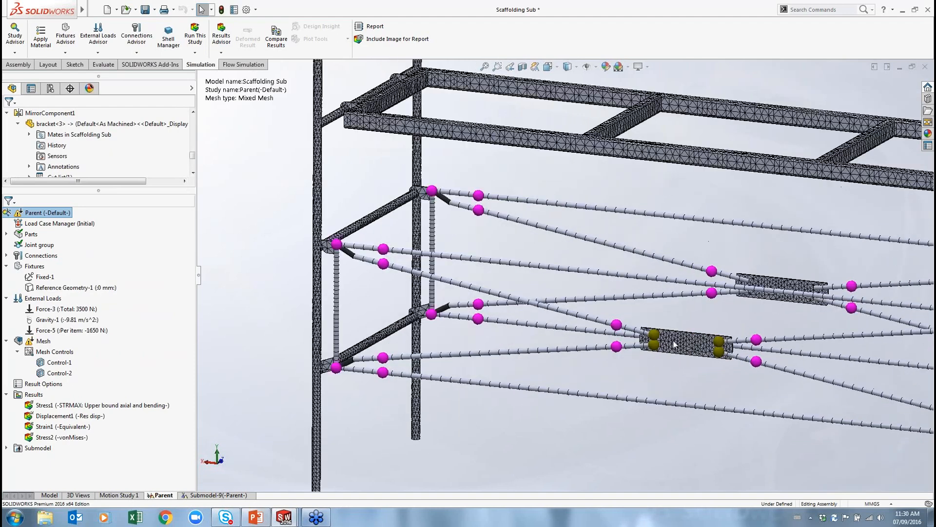
scroll(561, 273, up, 4)
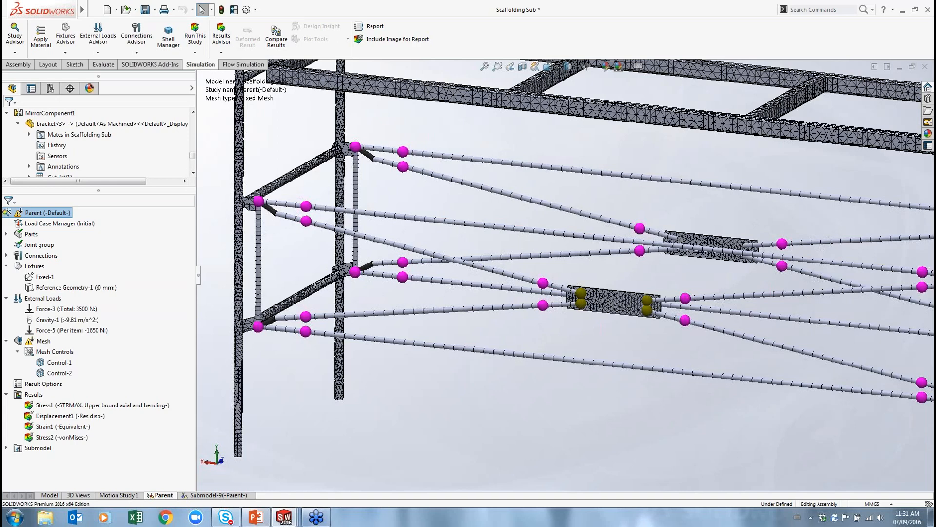
Examine how coarse the mesh is on the brackets and tubes at the side stand and platform frame connections.
scroll(340, 270, down, 8)
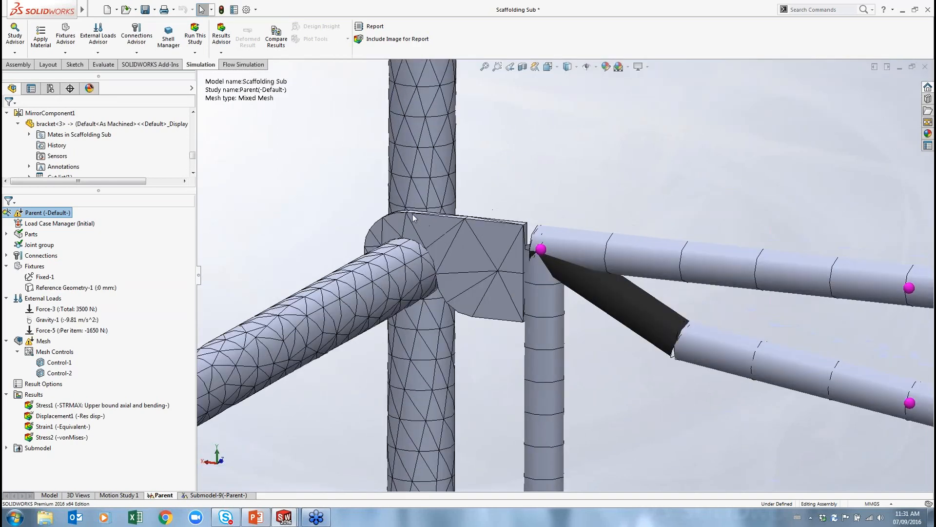
scroll(431, 257, up, 6)
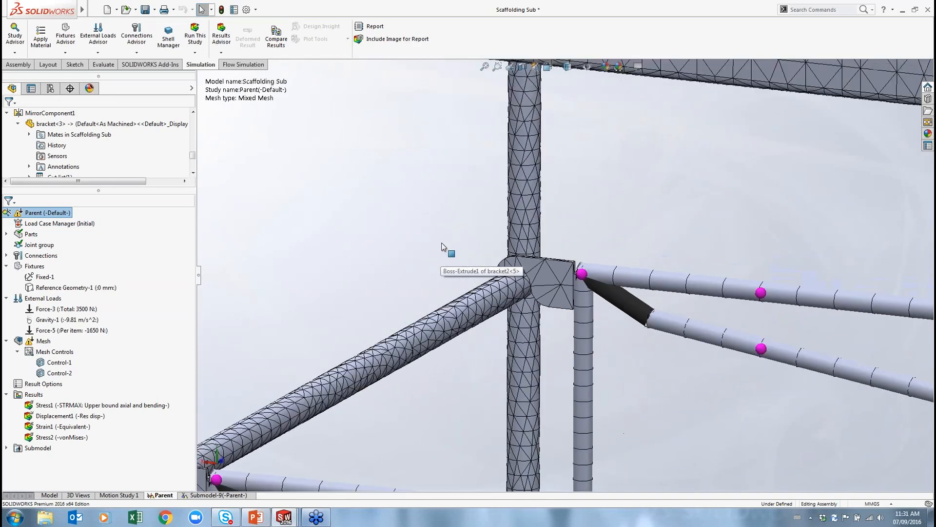
scroll(444, 249, up, 5)
scroll(511, 130, down, 7)
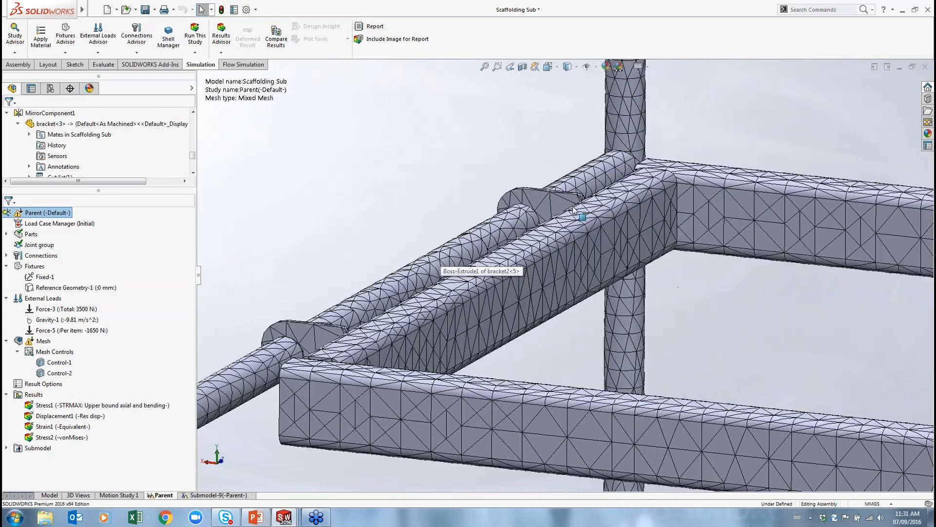
scroll(540, 206, down, 2)
middle_drag(409, 161, 443, 174)
scroll(499, 213, down, 3)
scroll(525, 234, down, 3)
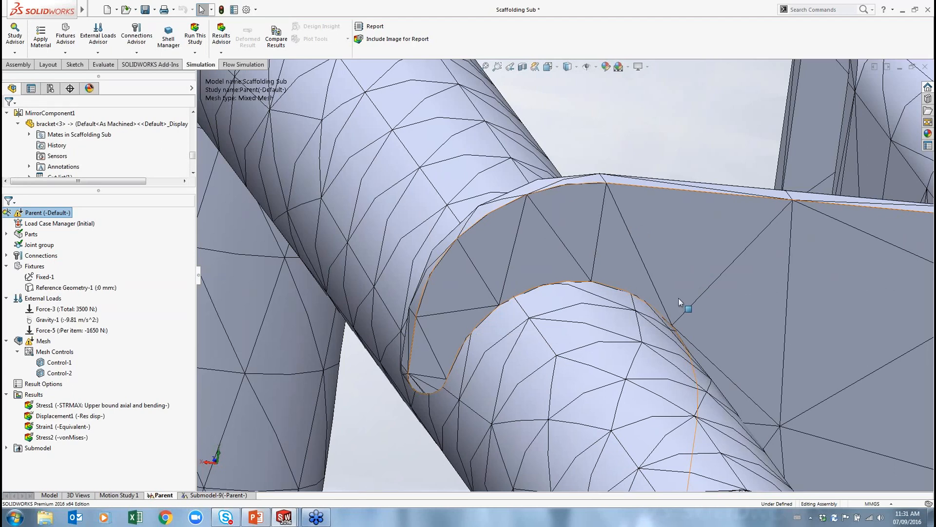
scroll(680, 298, up, 10)
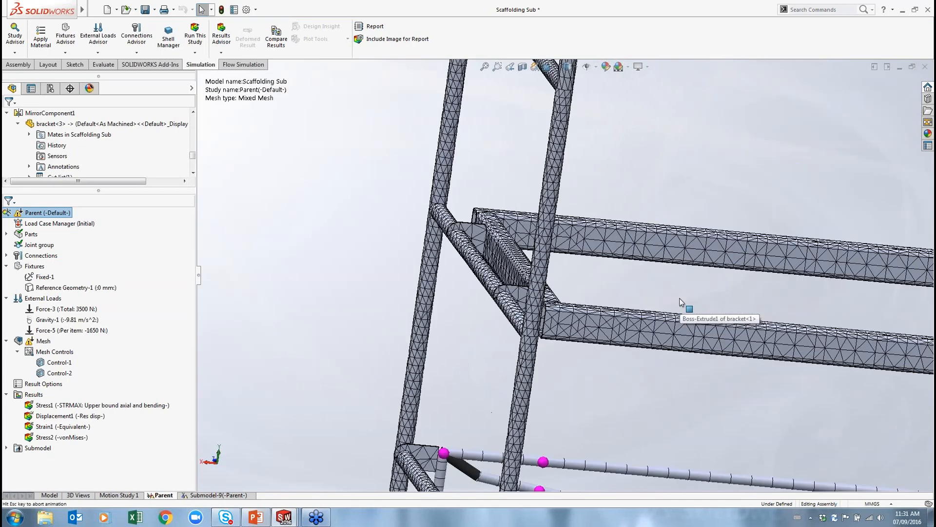
Show the Force-3 and Force-5 load symbols of the Parent study and examine where they act on the scaffolding.
middle_drag(562, 222, 567, 222)
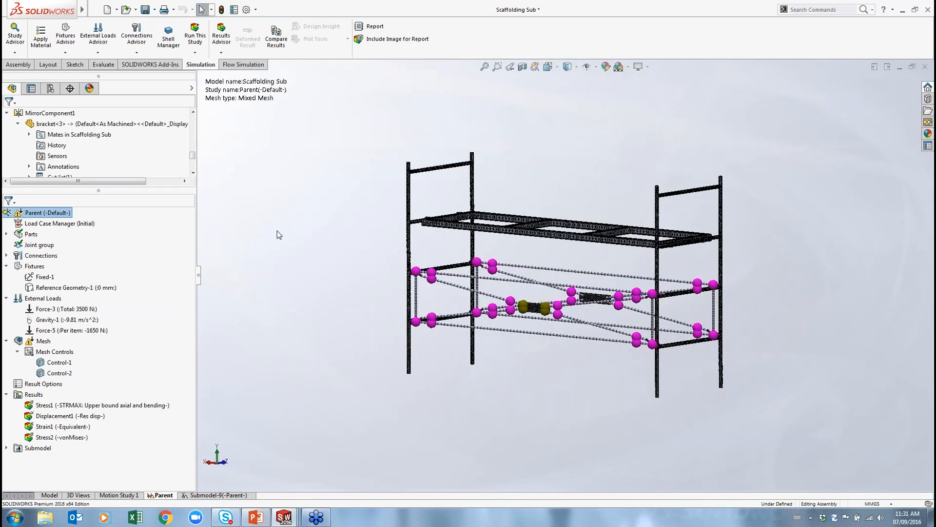
click(62, 308)
right_click(64, 310)
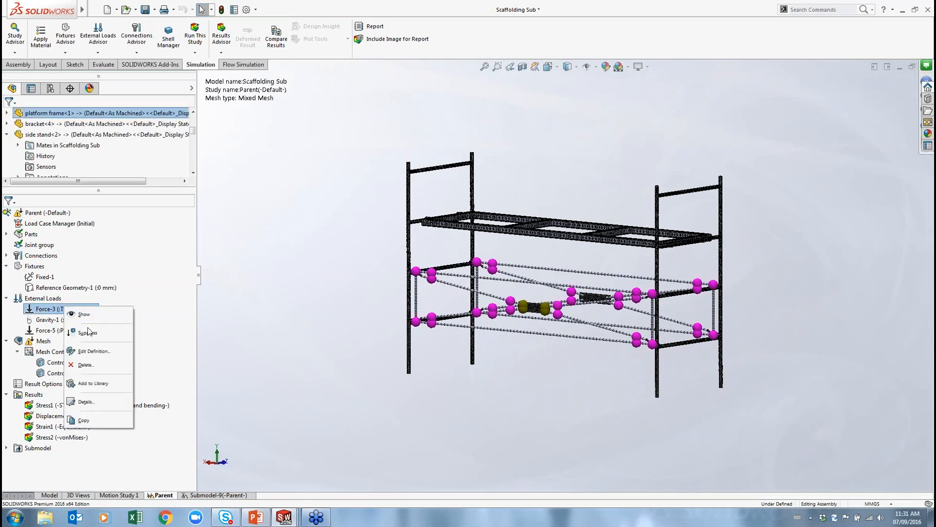
click(90, 313)
middle_drag(338, 276, 390, 298)
right_click(67, 330)
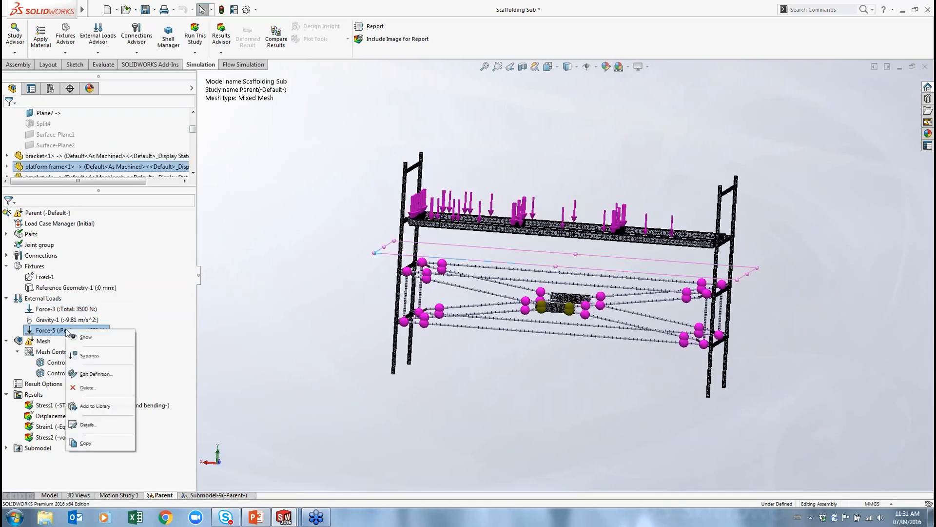
click(86, 337)
middle_drag(293, 330, 253, 361)
Hide the Force-5 and Force-3 load symbols on the scaffolding.
right_click(78, 330)
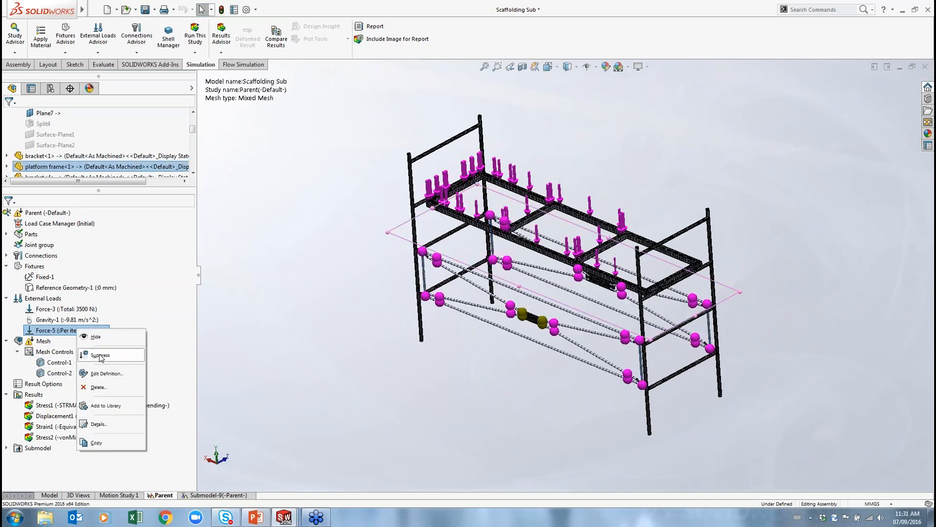
click(96, 336)
right_click(91, 309)
click(105, 316)
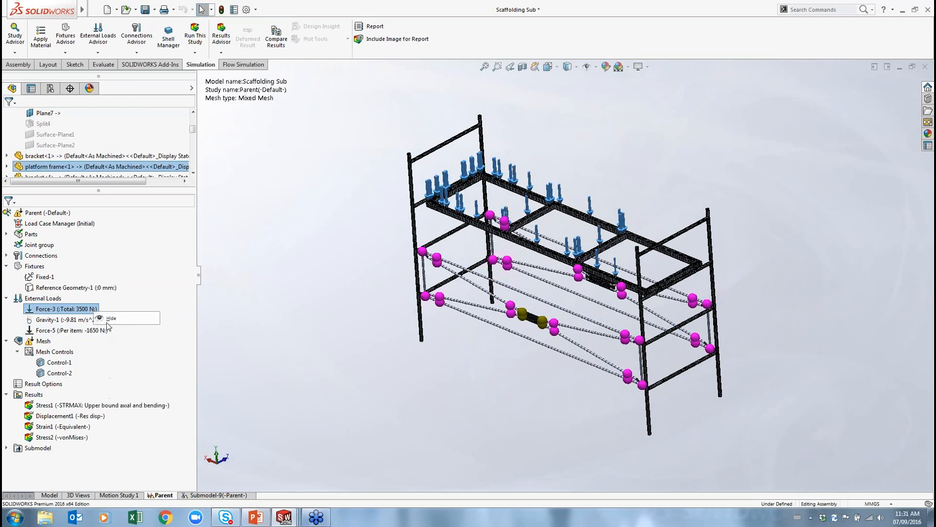
Display the Displacement1 plot of the Parent study, play its animation and close it.
double_click(93, 416)
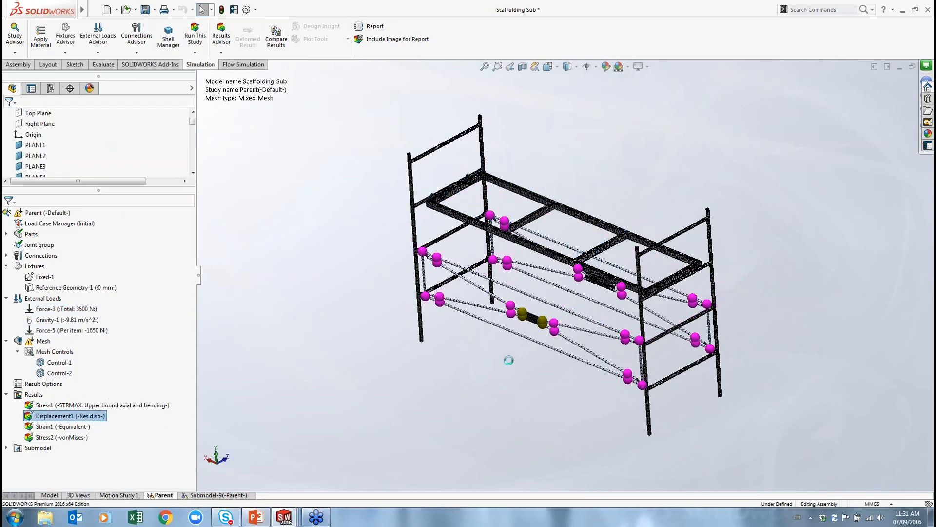
middle_drag(508, 360, 576, 266)
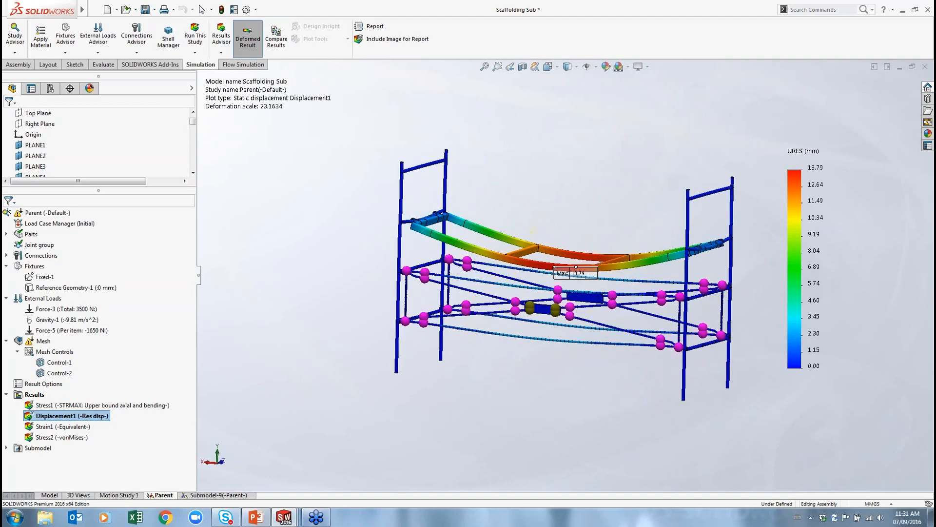
scroll(576, 267, down, 3)
right_click(78, 416)
click(96, 206)
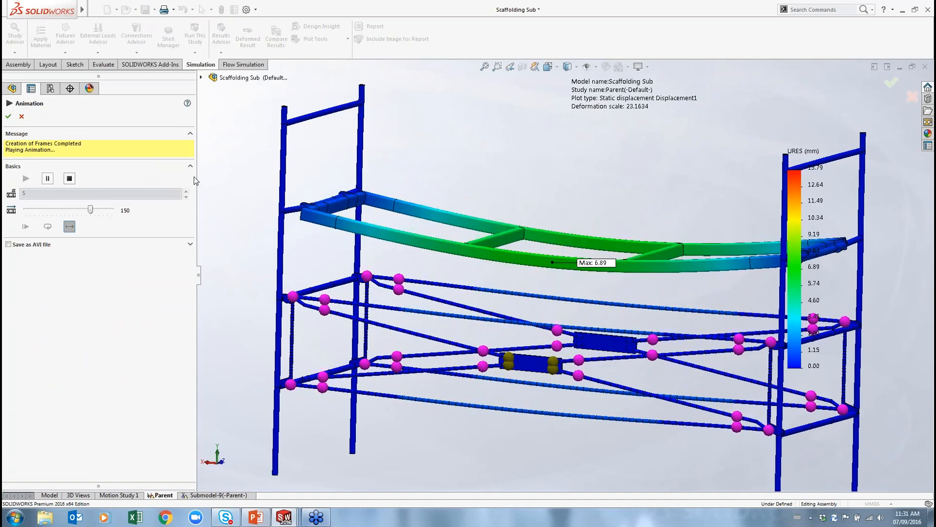
key(Escape)
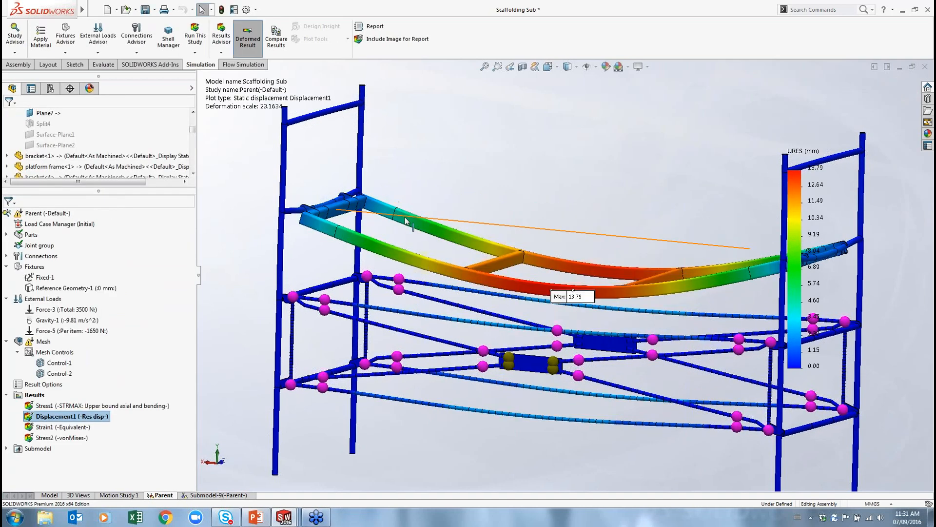
Examine the displacement plot closely at the bracket hooked over the side stand tube.
scroll(338, 203, down, 10)
scroll(338, 204, down, 3)
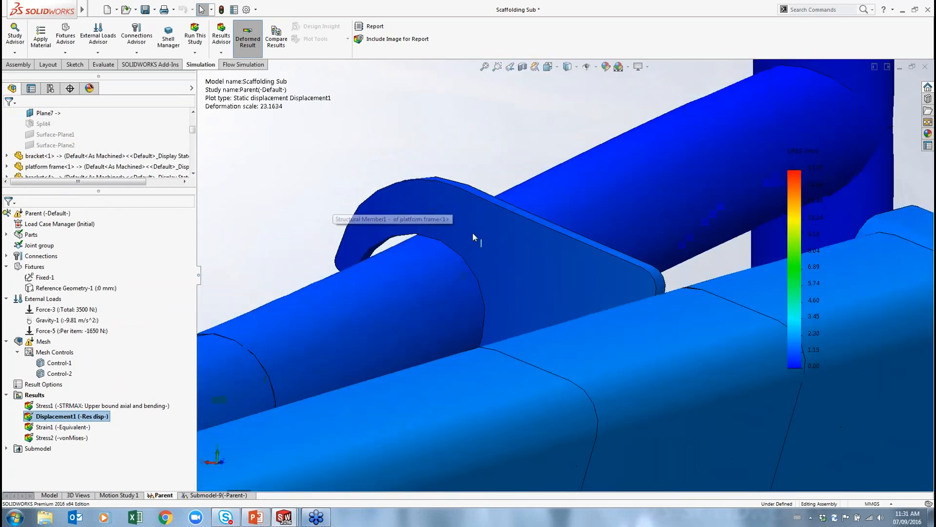
scroll(449, 227, up, 10)
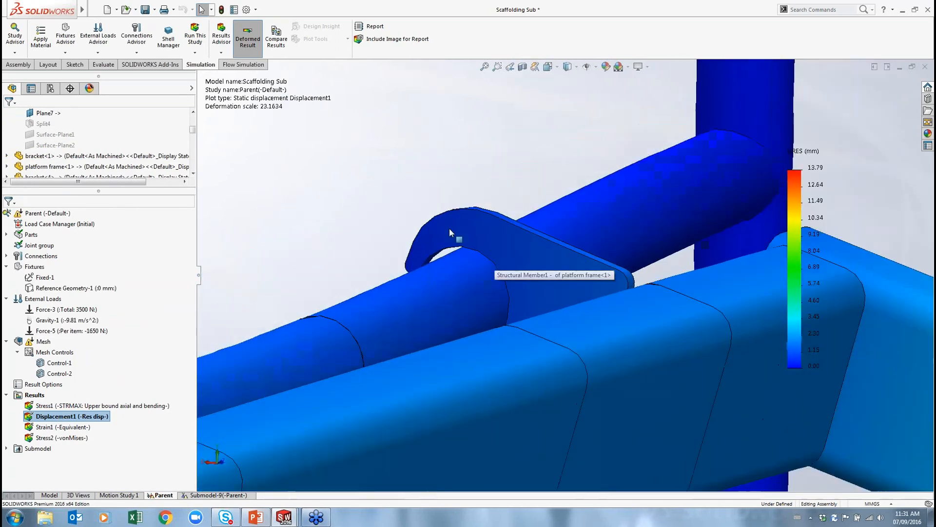
scroll(698, 300, up, 3)
scroll(698, 300, down, 3)
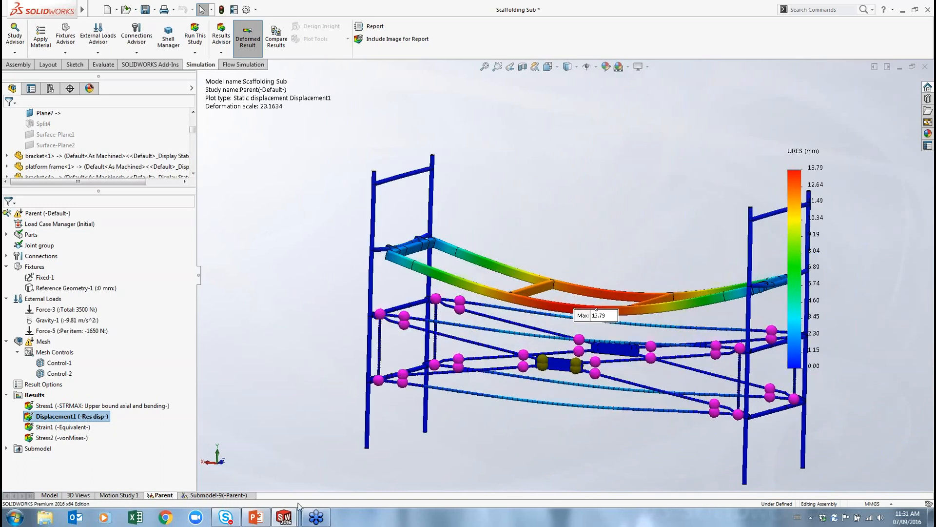
Look up the Create Submodeling Study option of the Parent study and switch to the Submodel-9 study.
right_click(47, 213)
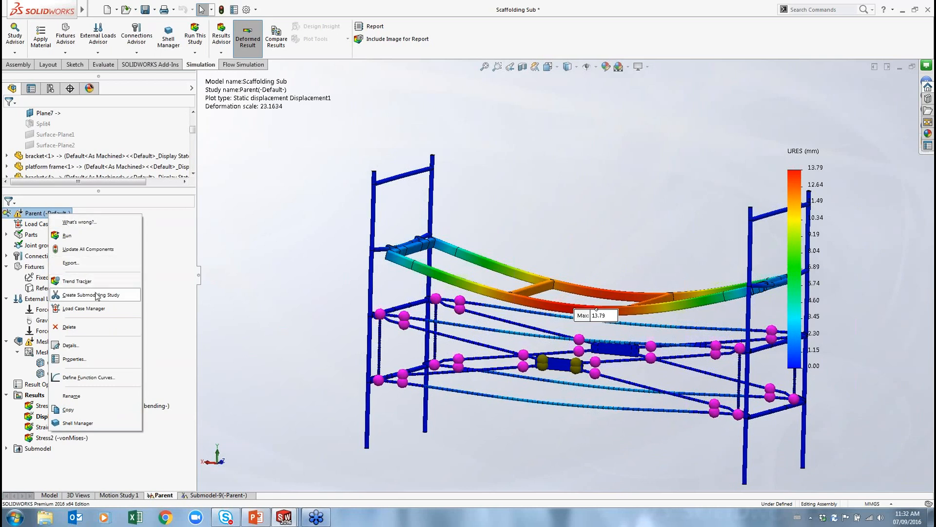
click(287, 293)
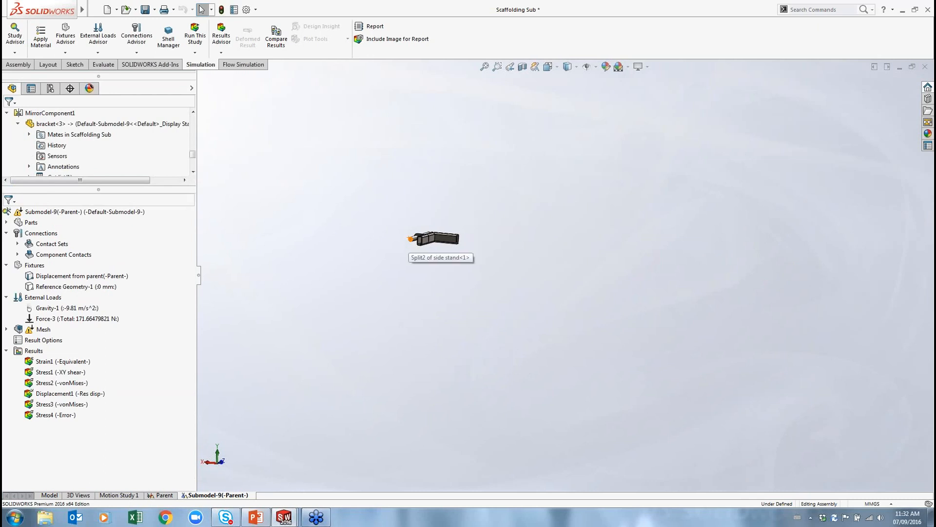
Examine the Submodel-9 geometry and select the cut end faces of the side stand tube and both platform frame members.
scroll(413, 240, down, 10)
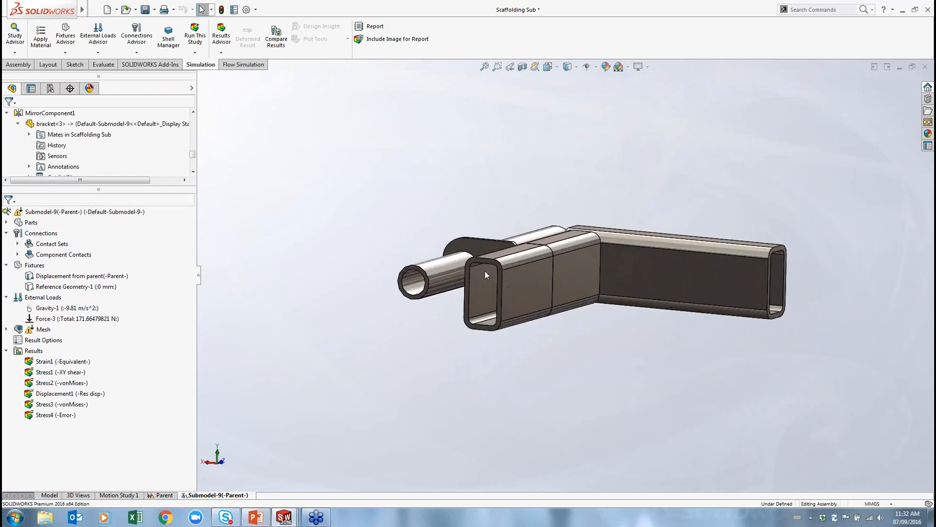
middle_drag(487, 259, 440, 204)
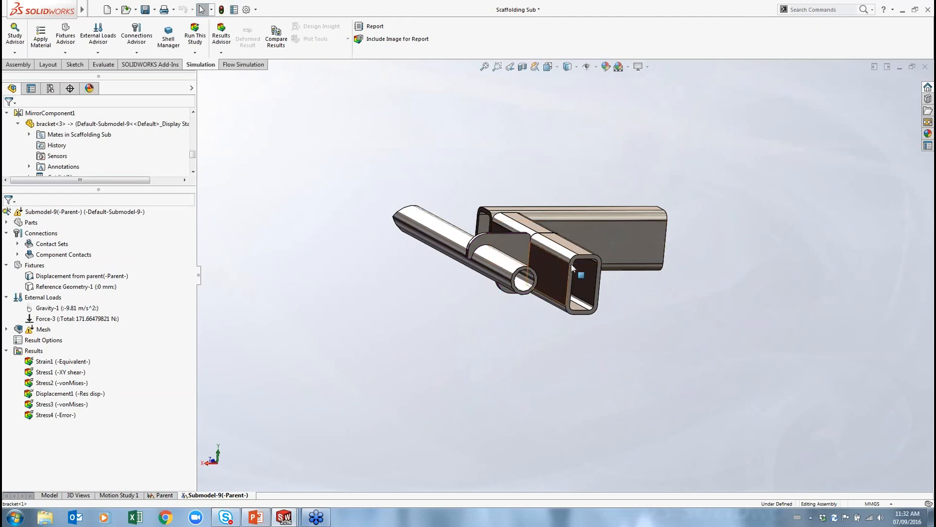
middle_drag(573, 267, 457, 280)
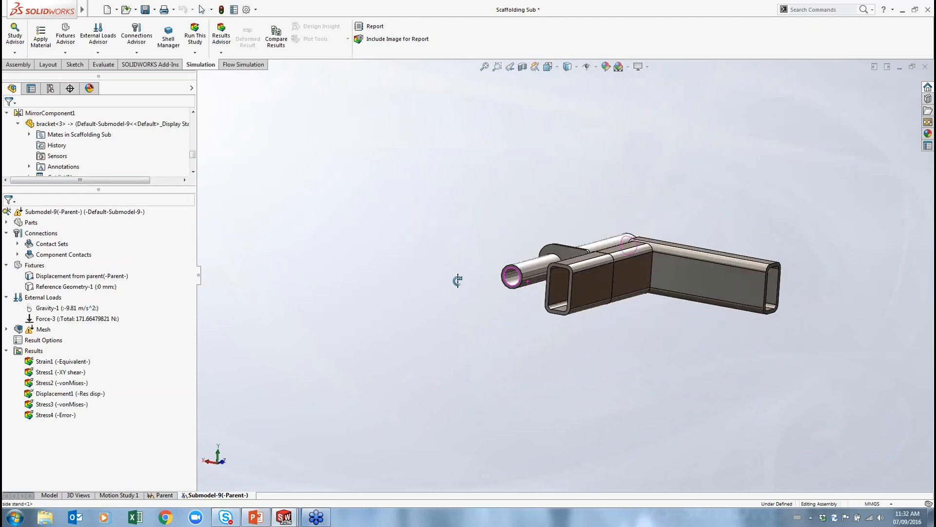
scroll(654, 262, down, 5)
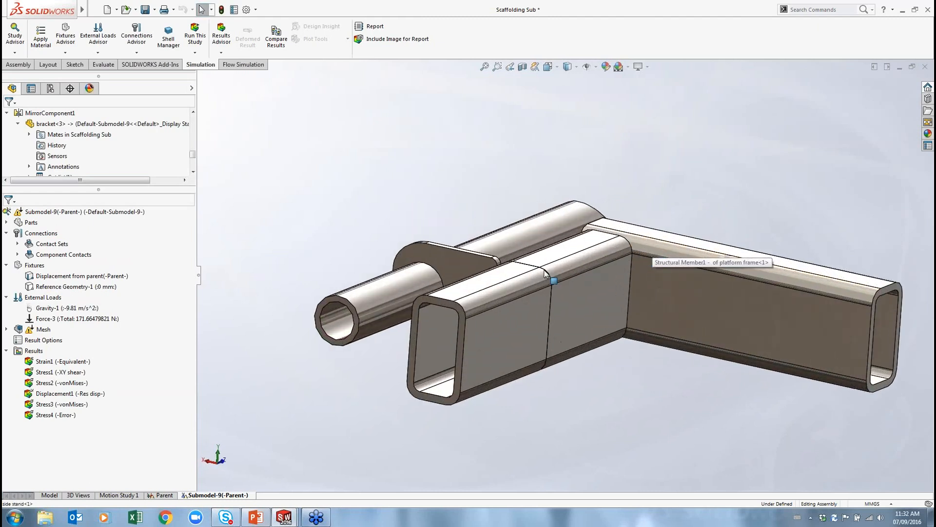
click(344, 303)
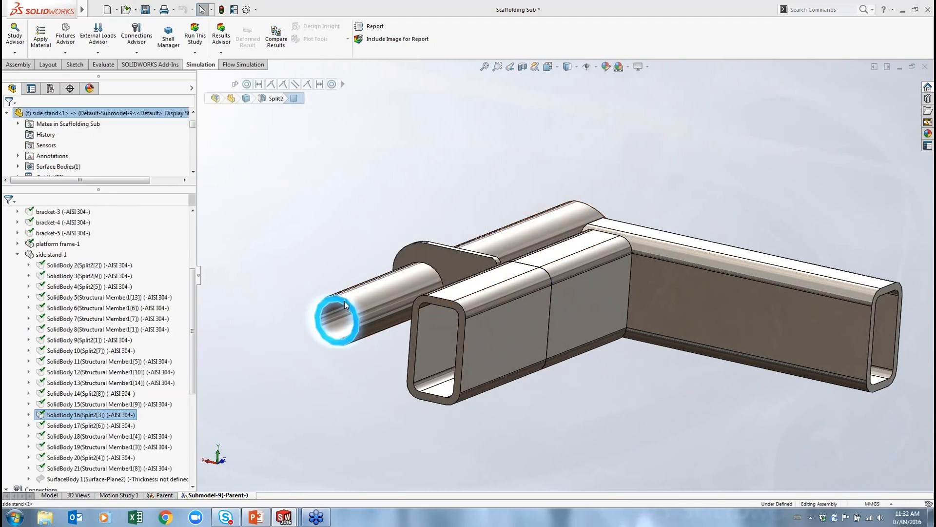
ctrl+click(428, 299)
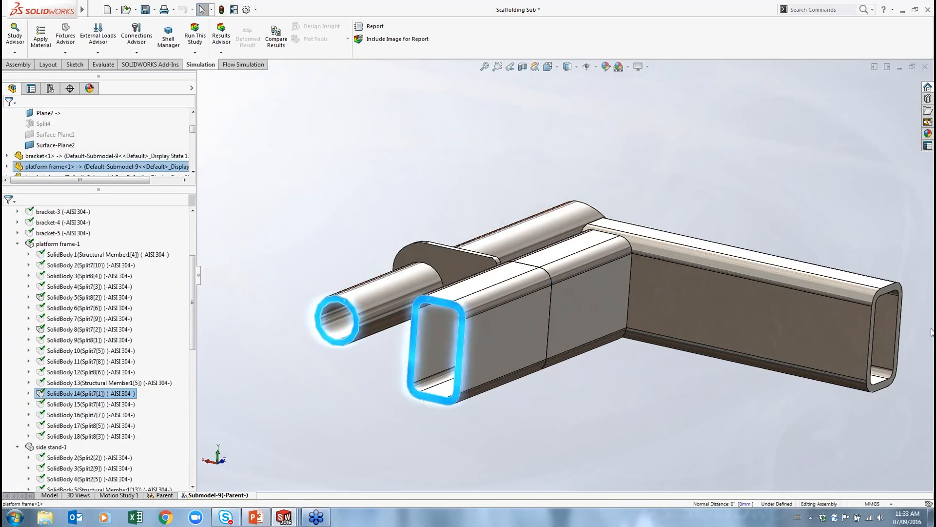
ctrl+click(900, 292)
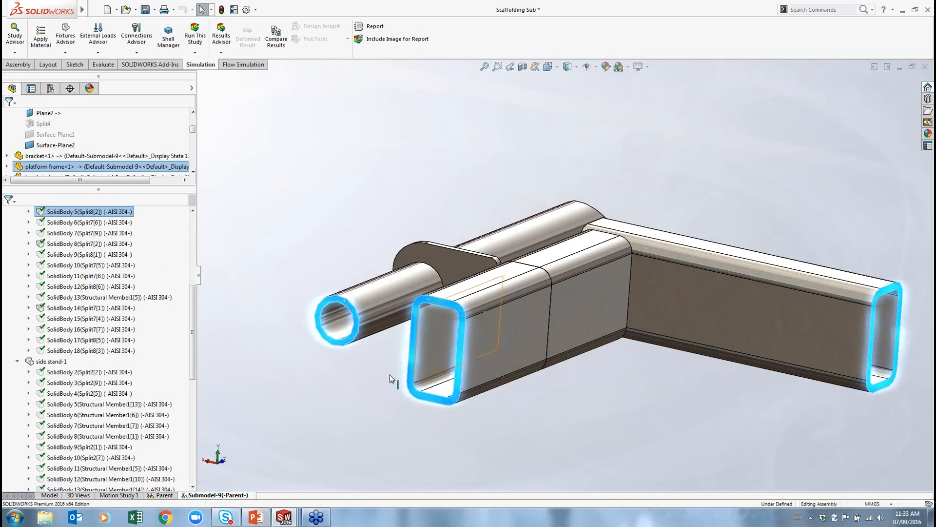
Show the mesh of the Submodel-9 study and examine its refinement where the bracket meets the round tube.
drag(193, 333, 195, 435)
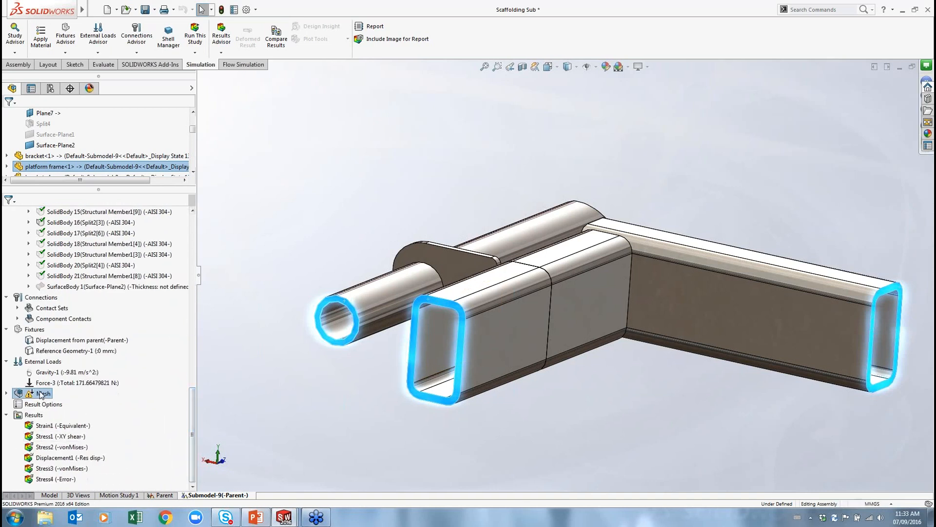
right_click(43, 393)
click(96, 297)
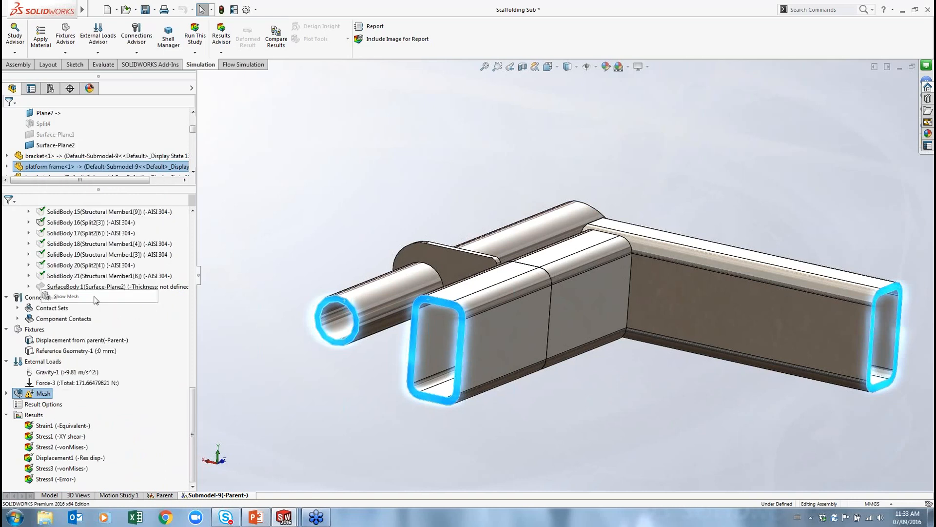
click(490, 275)
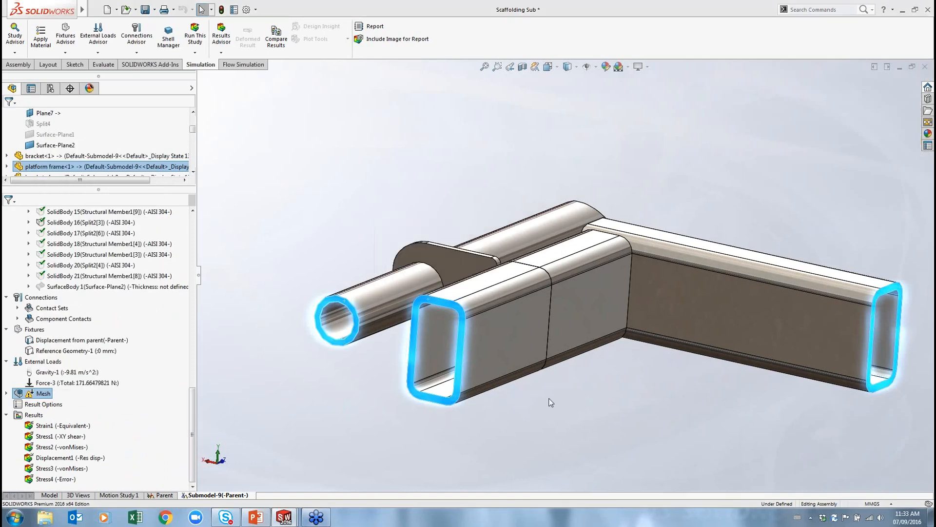
middle_drag(485, 337, 395, 303)
scroll(396, 303, down, 10)
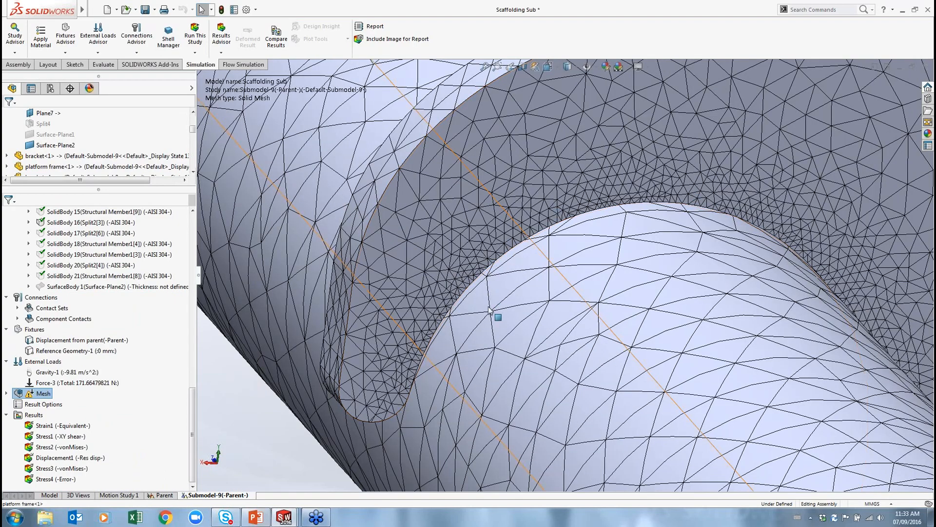
scroll(489, 310, up, 10)
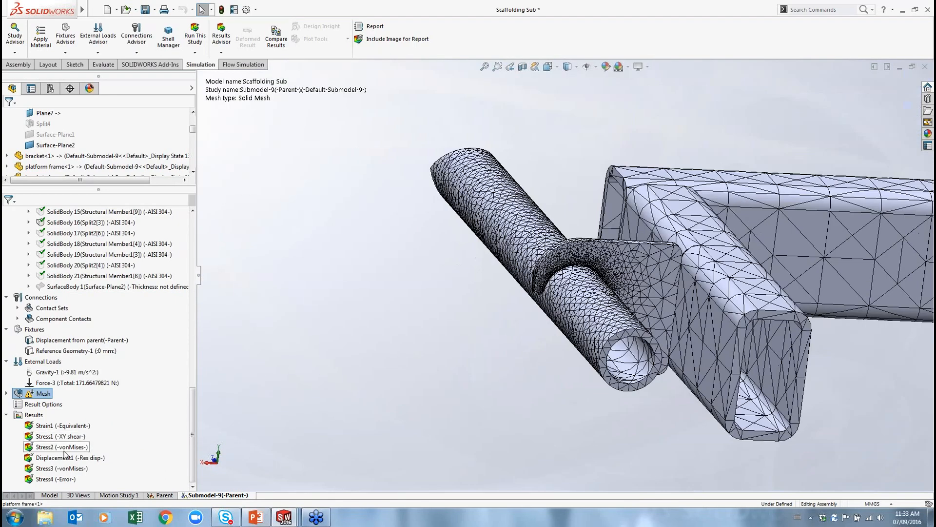
Display the Stress2 von Mises plot of the submodel and examine it around the bracket and tube.
double_click(63, 448)
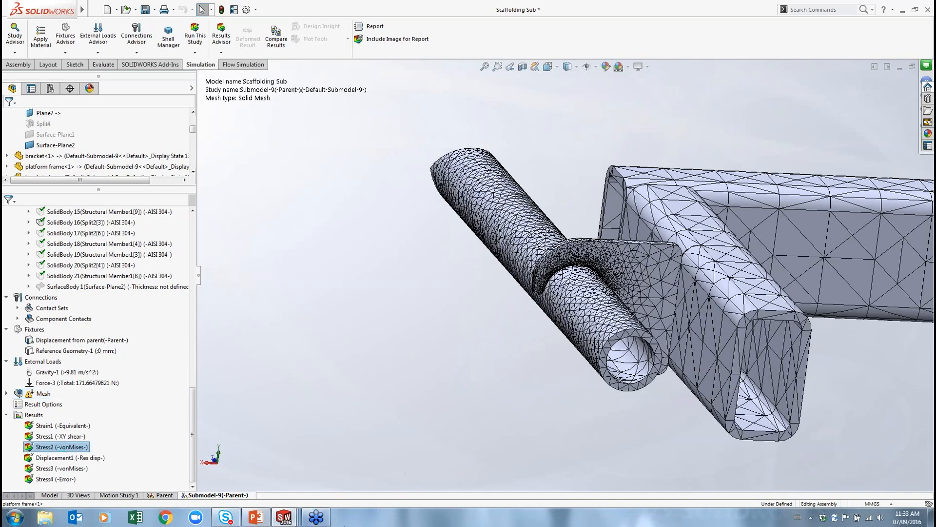
click(663, 256)
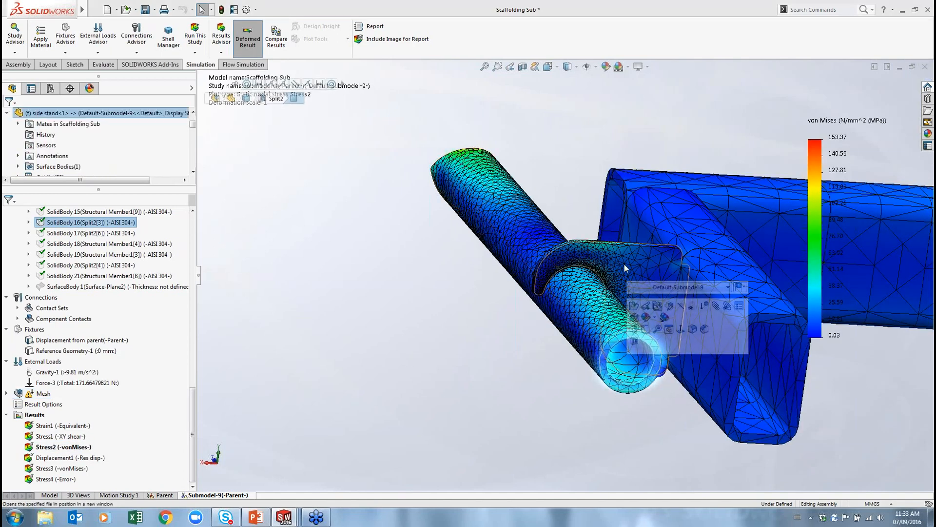
scroll(624, 262, down, 5)
scroll(524, 279, down, 2)
middle_drag(518, 286, 439, 256)
scroll(573, 307, up, 8)
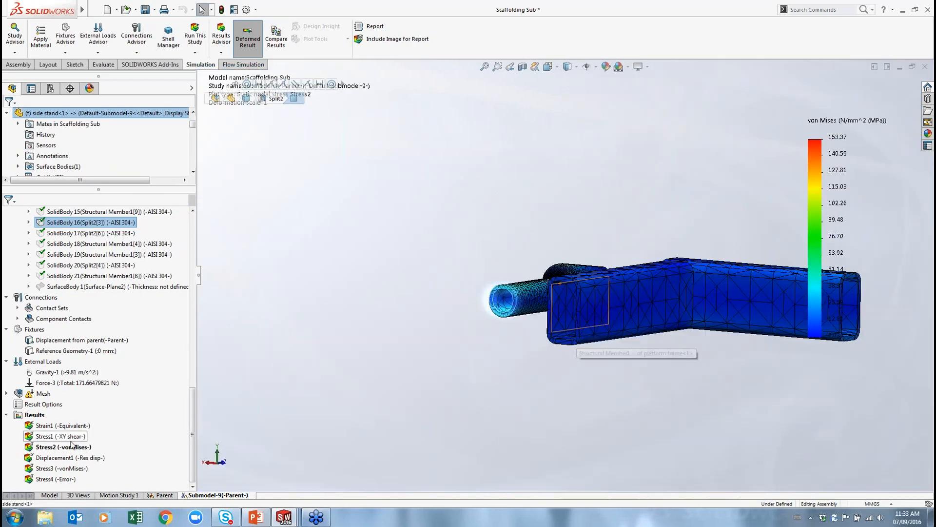
Animate the submodel's Stress2 von Mises plot, inspect the bracket and tube up close, and close the animation.
double_click(85, 457)
middle_drag(610, 229, 629, 243)
right_click(40, 447)
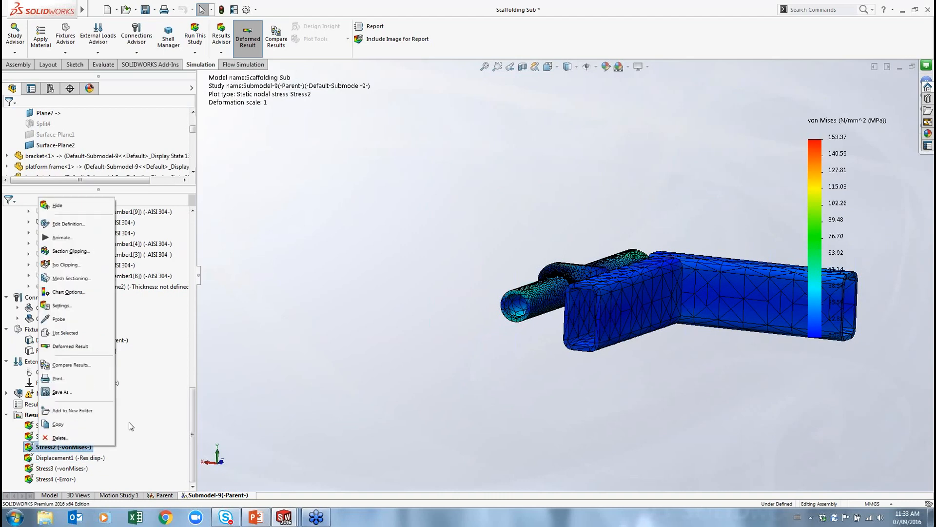
click(62, 238)
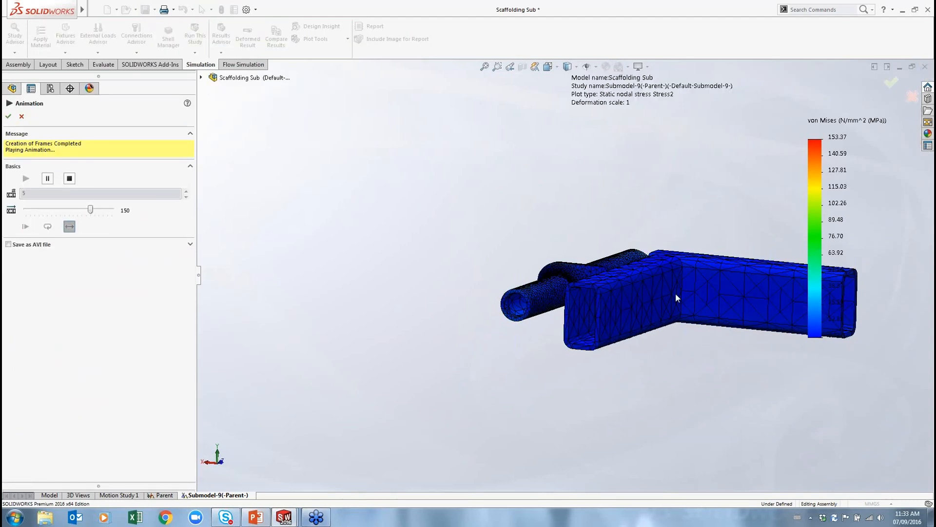
scroll(610, 258, down, 5)
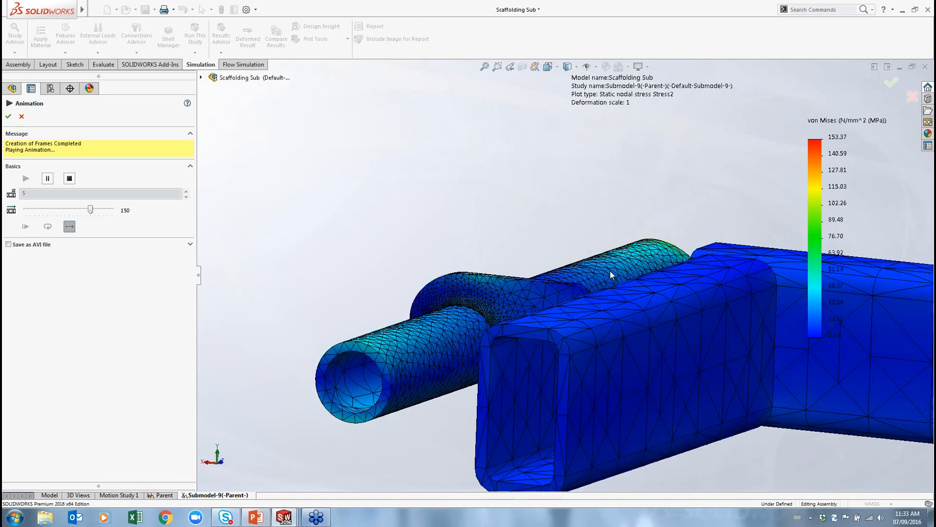
click(22, 117)
Locate and select the Force-3 external load in the submodel study.
scroll(47, 376, up, 8)
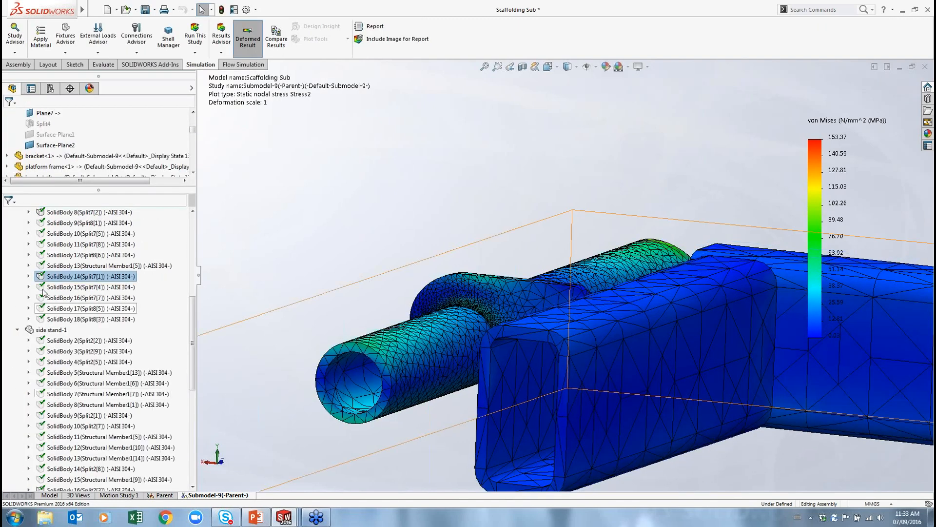
scroll(100, 388, down, 8)
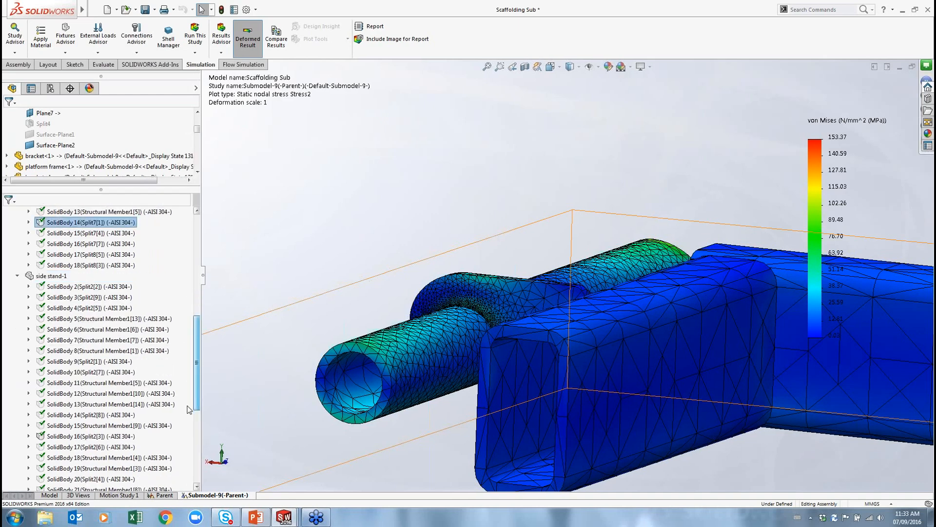
click(97, 384)
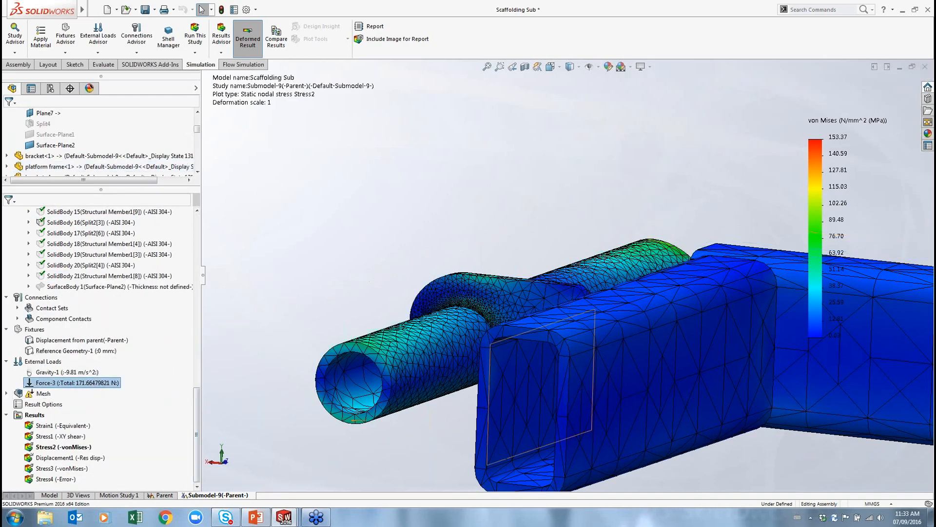
Animate the Stress2 von Mises plot with the whole submodel in view, and stop the playback.
scroll(518, 377, up, 3)
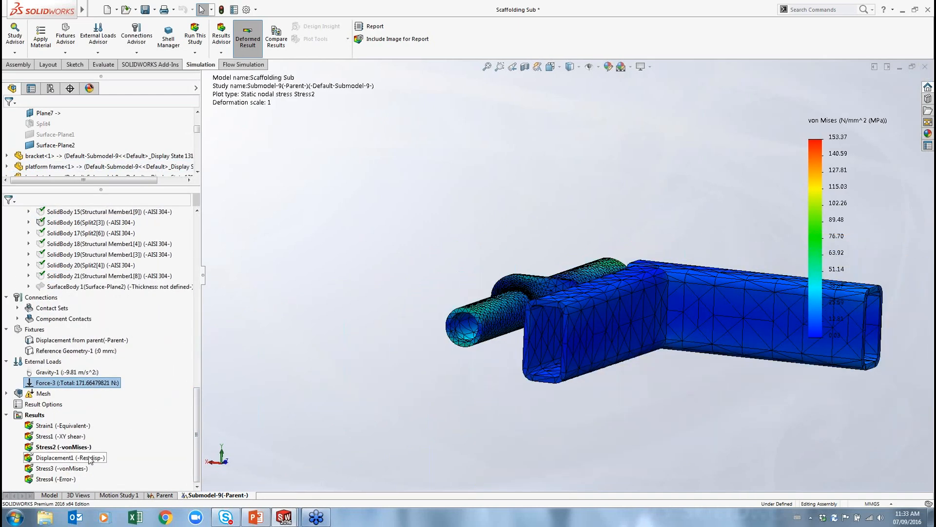
click(55, 447)
right_click(54, 448)
click(83, 239)
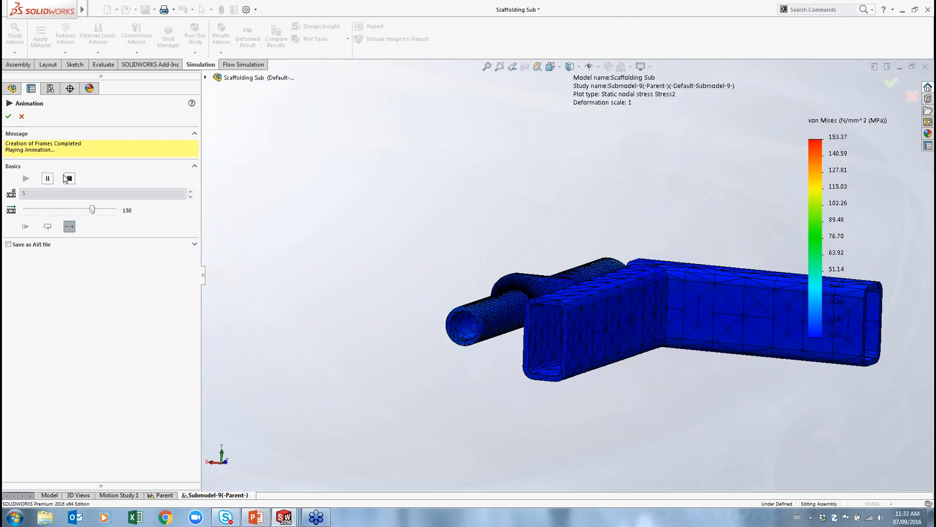
click(67, 179)
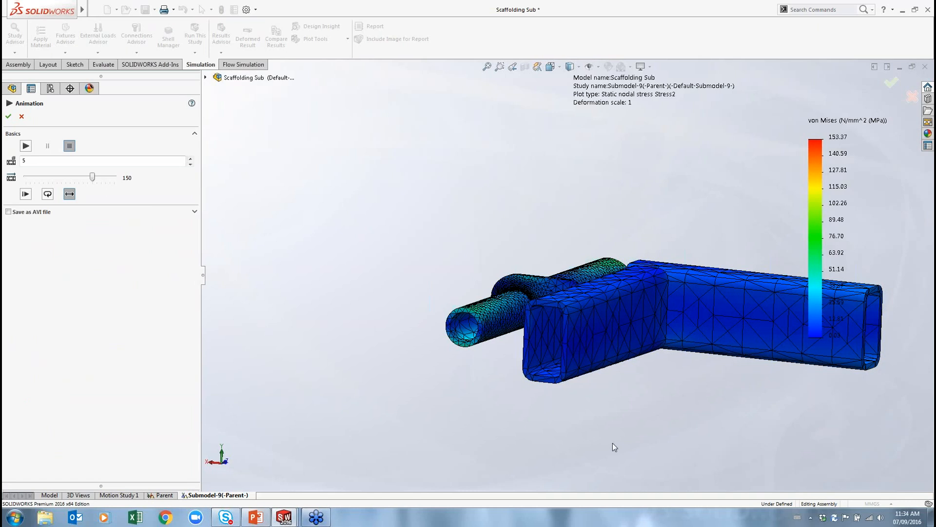
Switch to the Large Assembly Tips presentation in PowerPoint and run the slide show from the Agenda slide to Solvers for Large Assemblies.
mouse_move(270, 519)
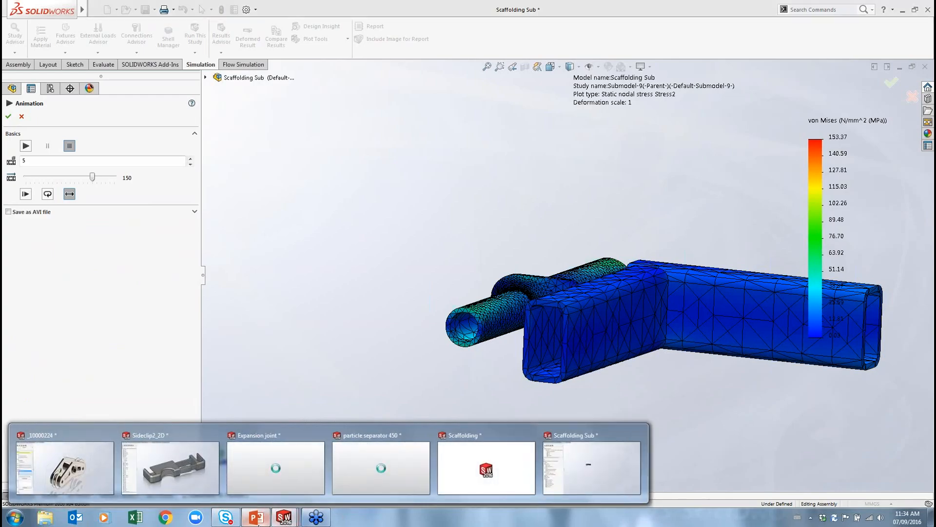
click(258, 523)
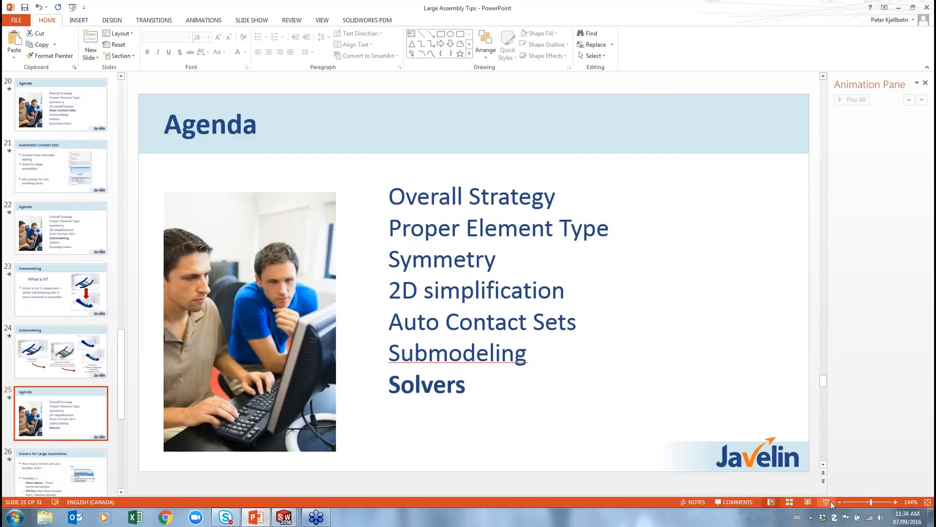
click(831, 504)
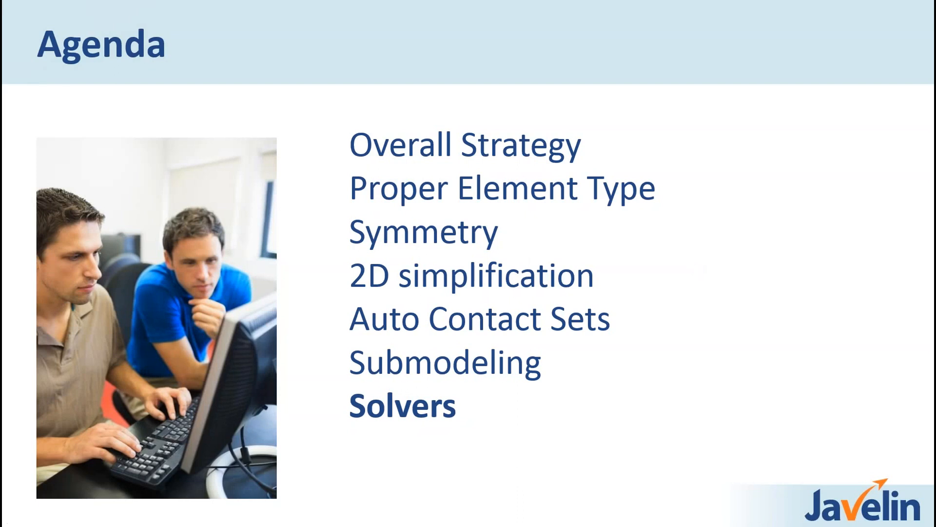
click(390, 271)
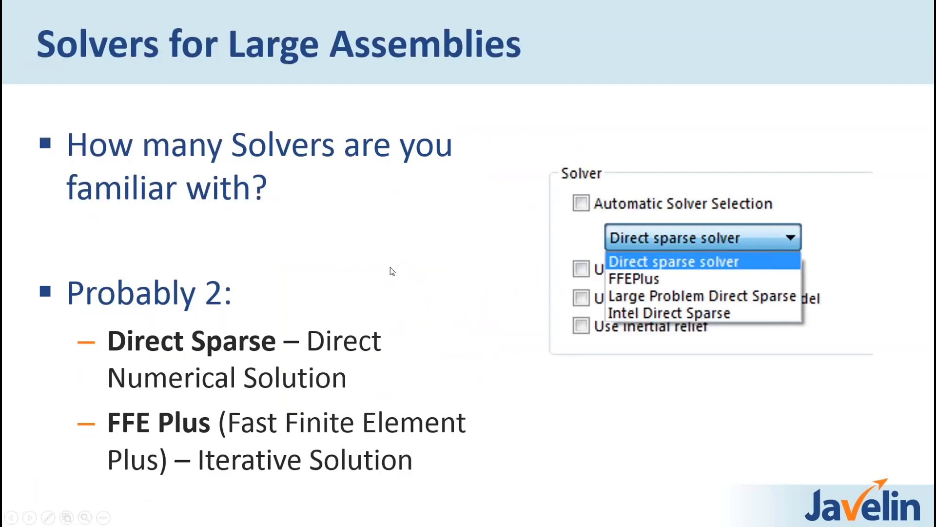